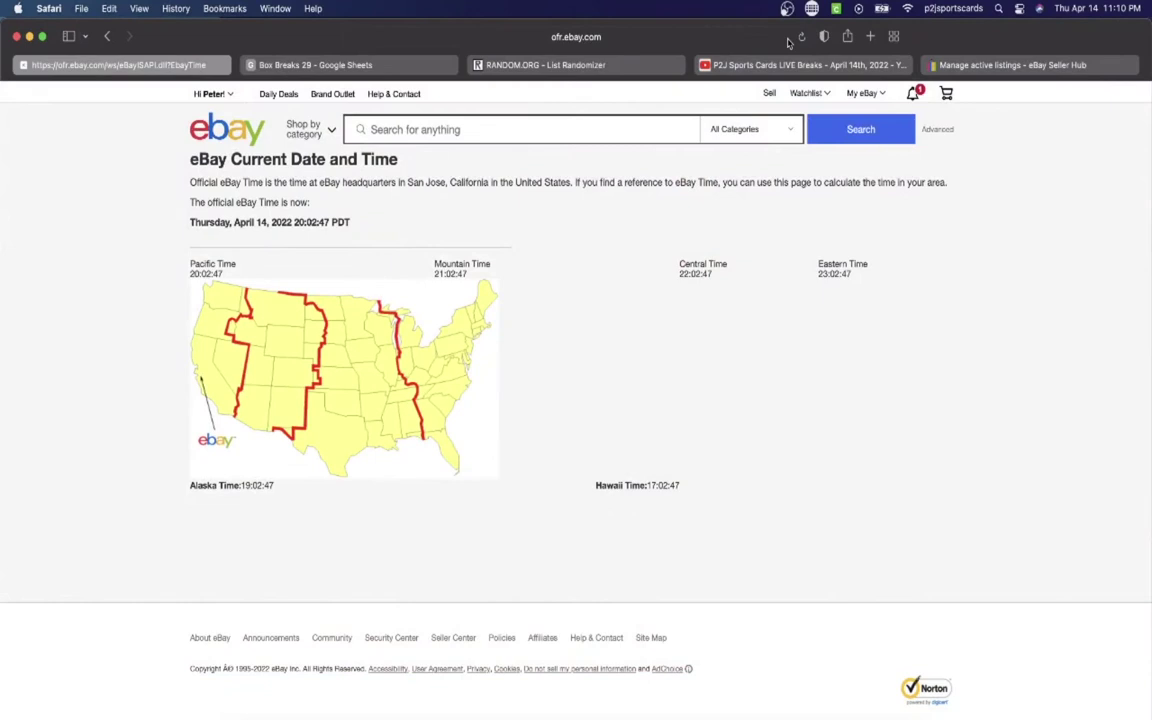
Refresh the official eBay time page to check the current time
{"action": "key", "text": "super+r"}
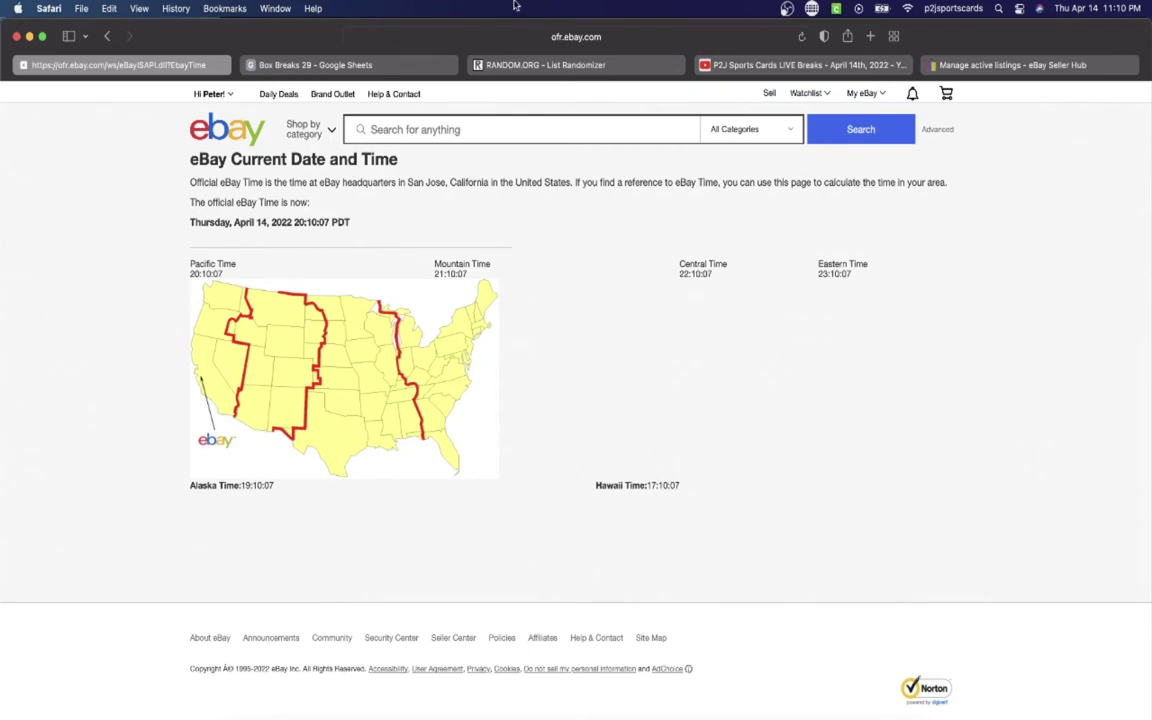
Review each participant's entries and spot counts in columns C and D of the Box Breaks 29 sheet
{"action": "left_click", "coordinate": [389, 66]}
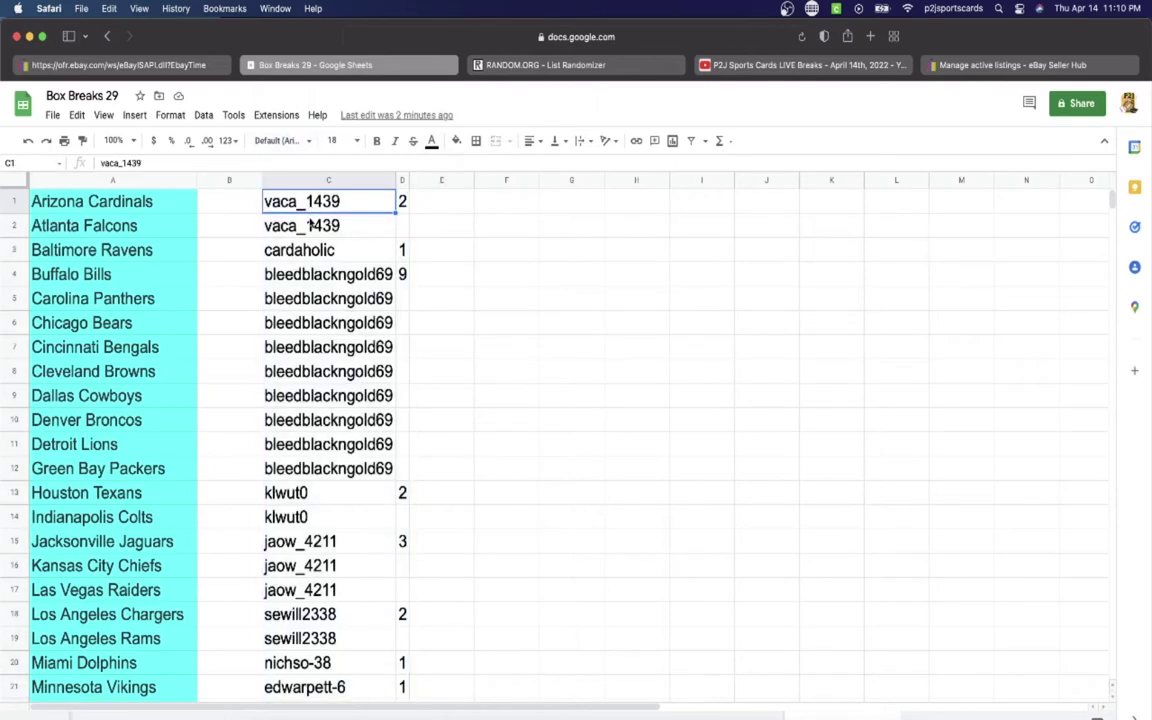
{"action": "left_click", "coordinate": [295, 248]}
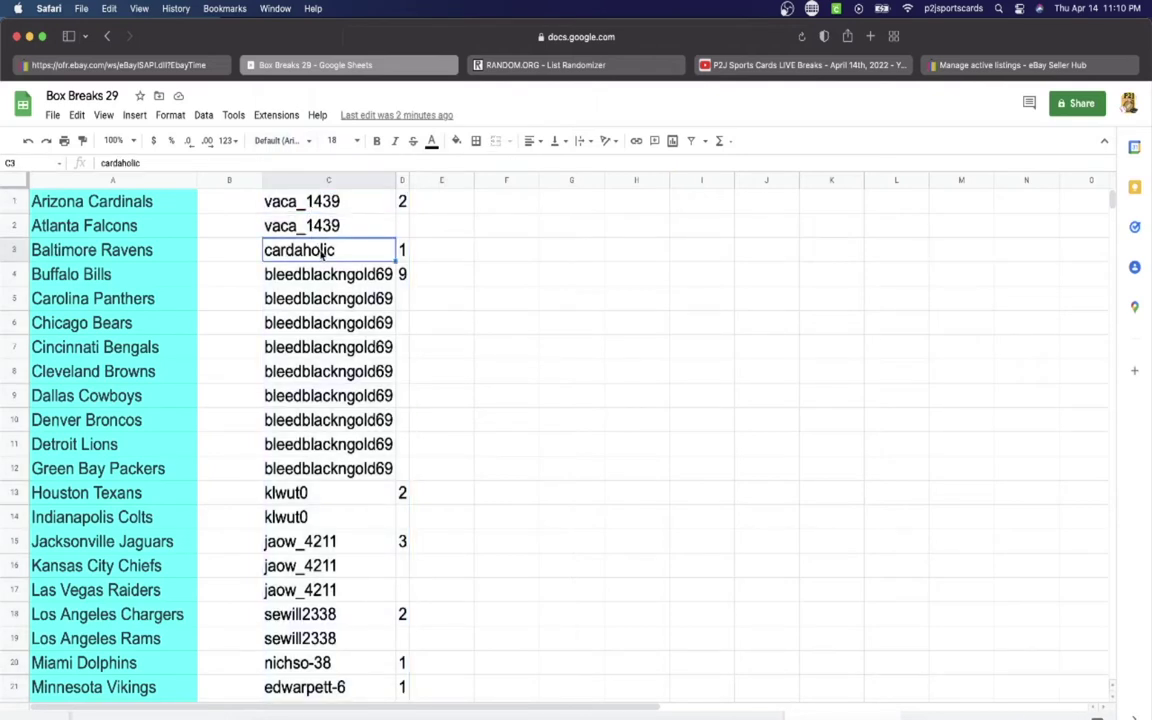
{"action": "left_click", "coordinate": [326, 283]}
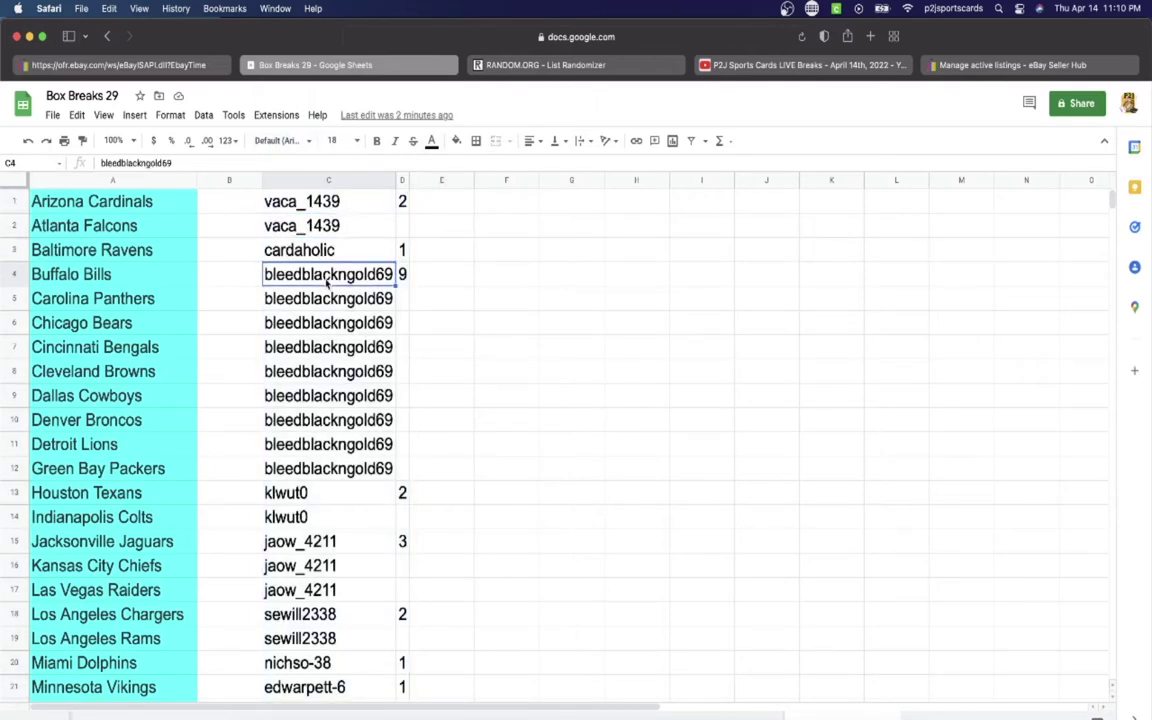
{"action": "scroll", "coordinate": [328, 320], "scroll_direction": "down", "scroll_amount": 3}
{"action": "left_click", "coordinate": [300, 350]}
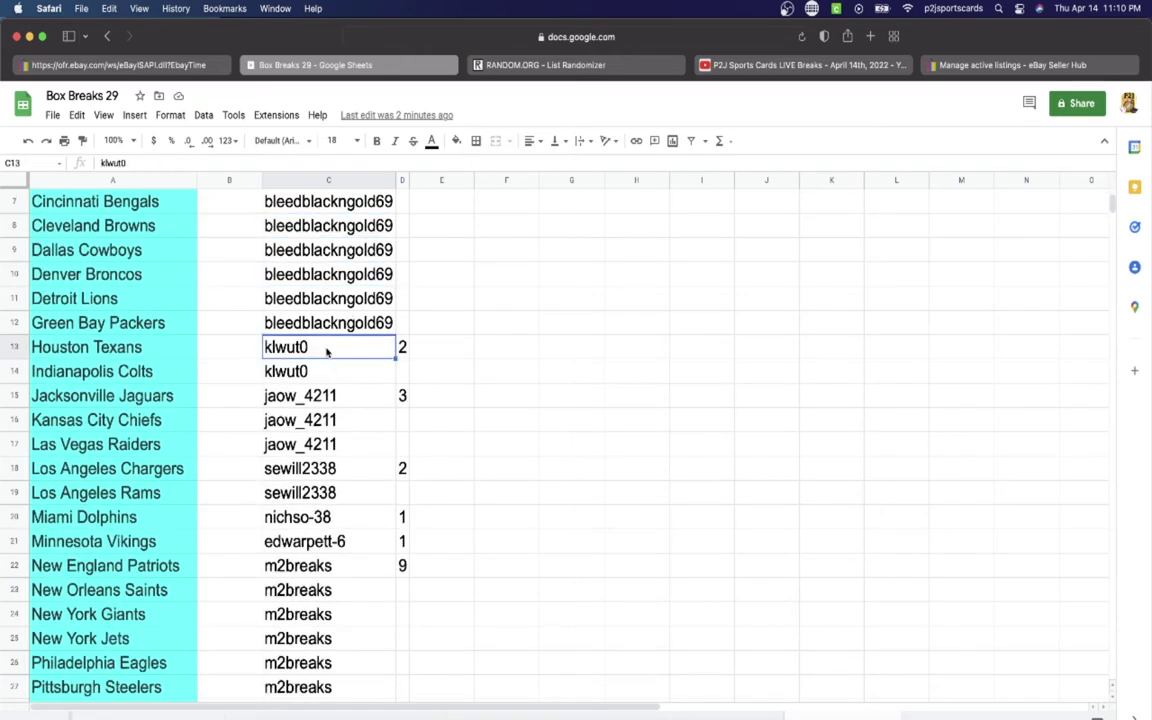
{"action": "left_click", "coordinate": [308, 398]}
{"action": "scroll", "coordinate": [320, 350], "scroll_direction": "down", "scroll_amount": 2}
{"action": "left_click", "coordinate": [318, 393]}
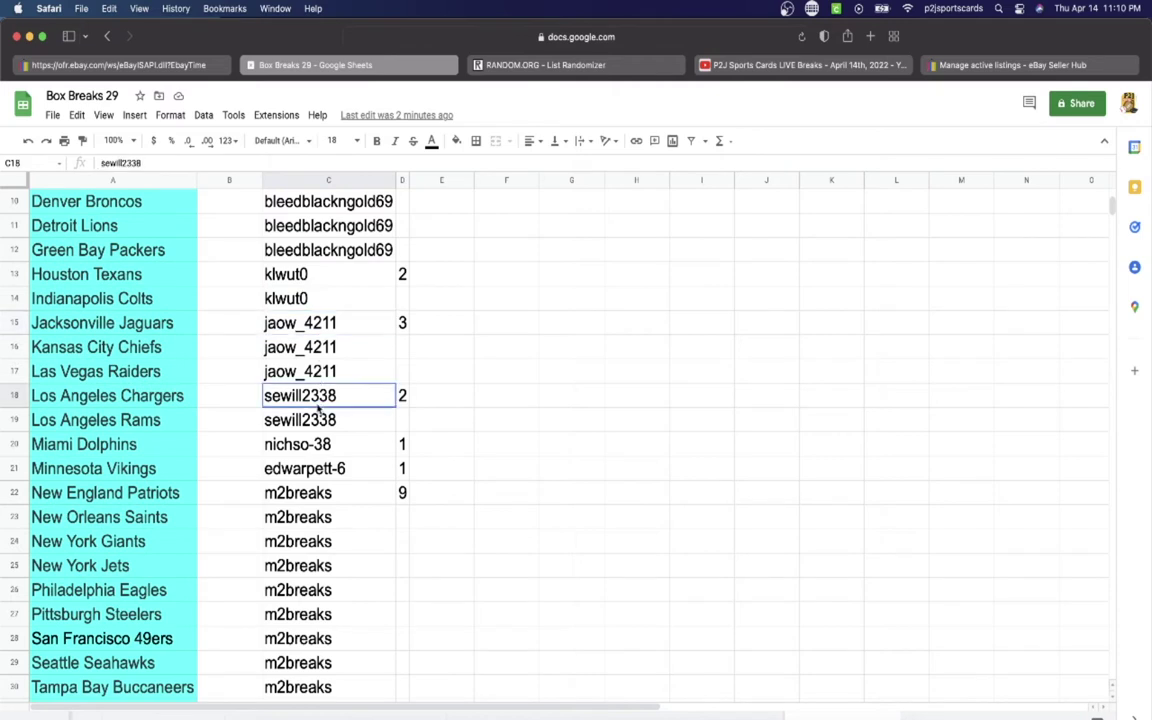
{"action": "left_click", "coordinate": [318, 446]}
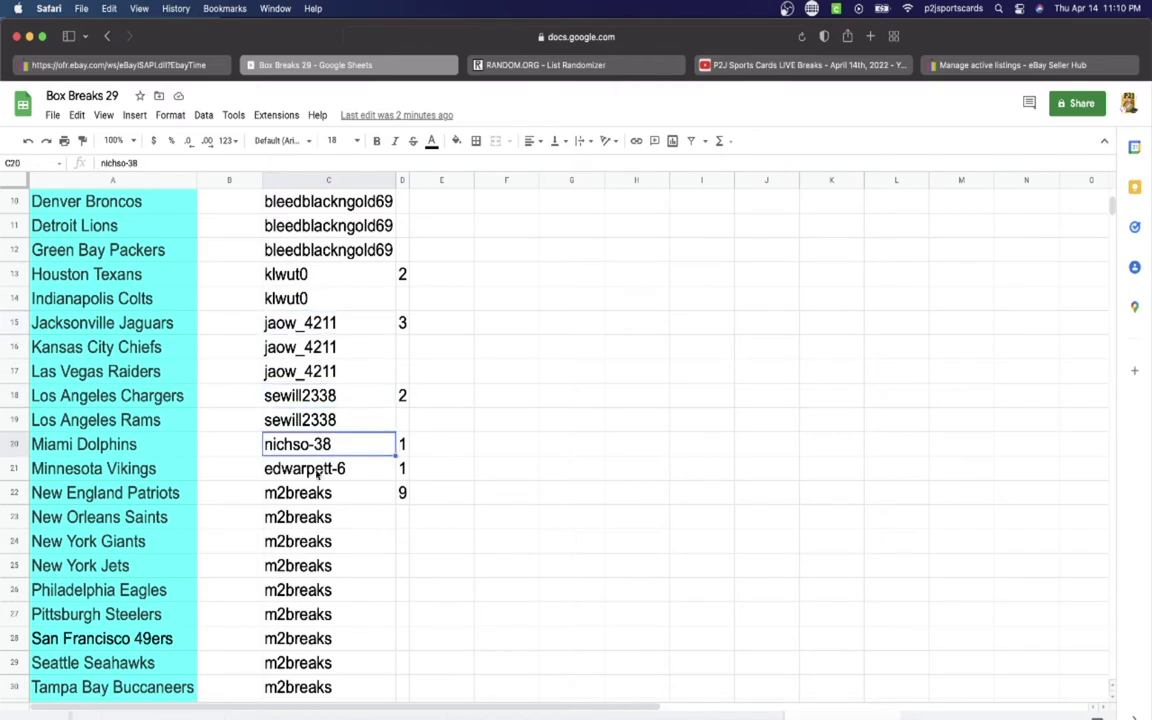
{"action": "left_click", "coordinate": [318, 473]}
{"action": "left_click", "coordinate": [318, 492]}
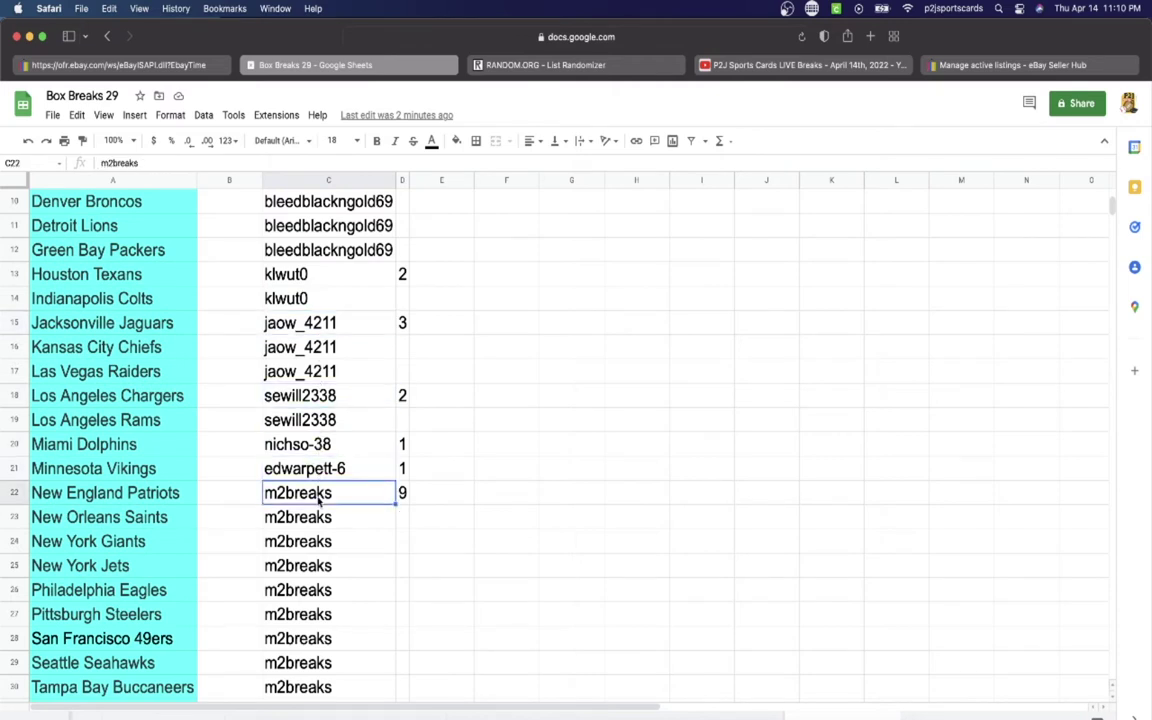
{"action": "scroll", "coordinate": [324, 352], "scroll_direction": "down", "scroll_amount": 5}
{"action": "left_click", "coordinate": [311, 466]}
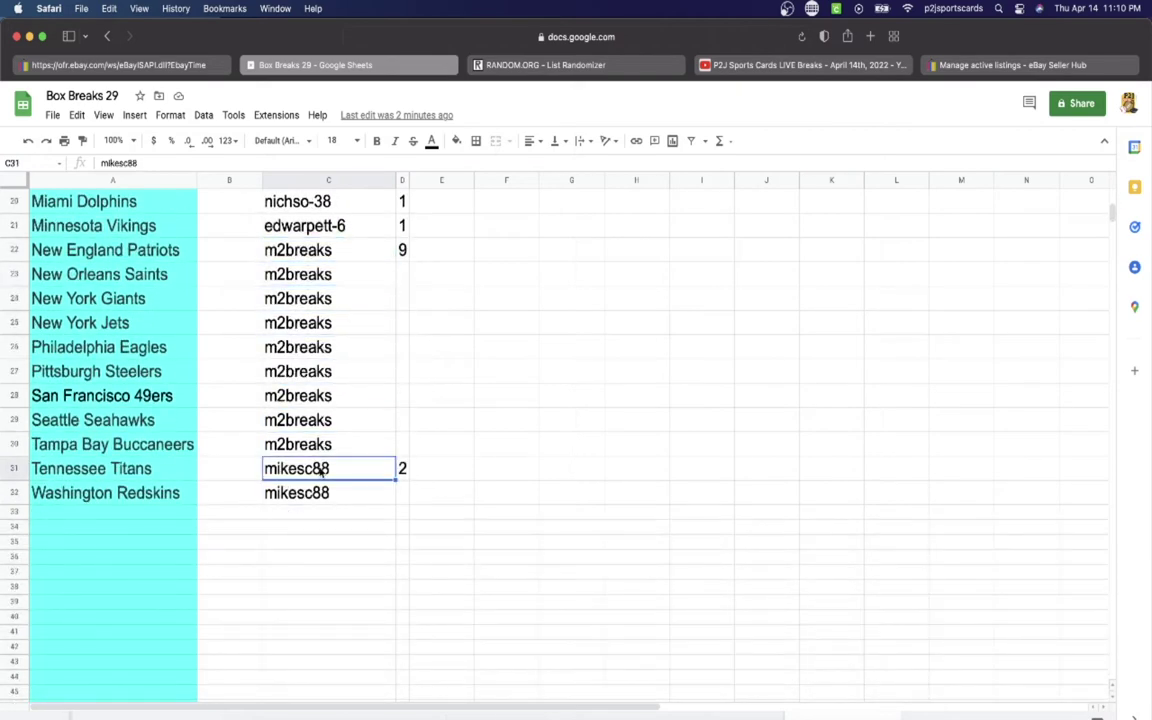
Copy all of column C's participant usernames into the item box of the RANDOM.ORG List Randomizer
{"action": "scroll", "coordinate": [321, 508], "scroll_direction": "up", "scroll_amount": 10}
{"action": "left_click", "coordinate": [322, 180]}
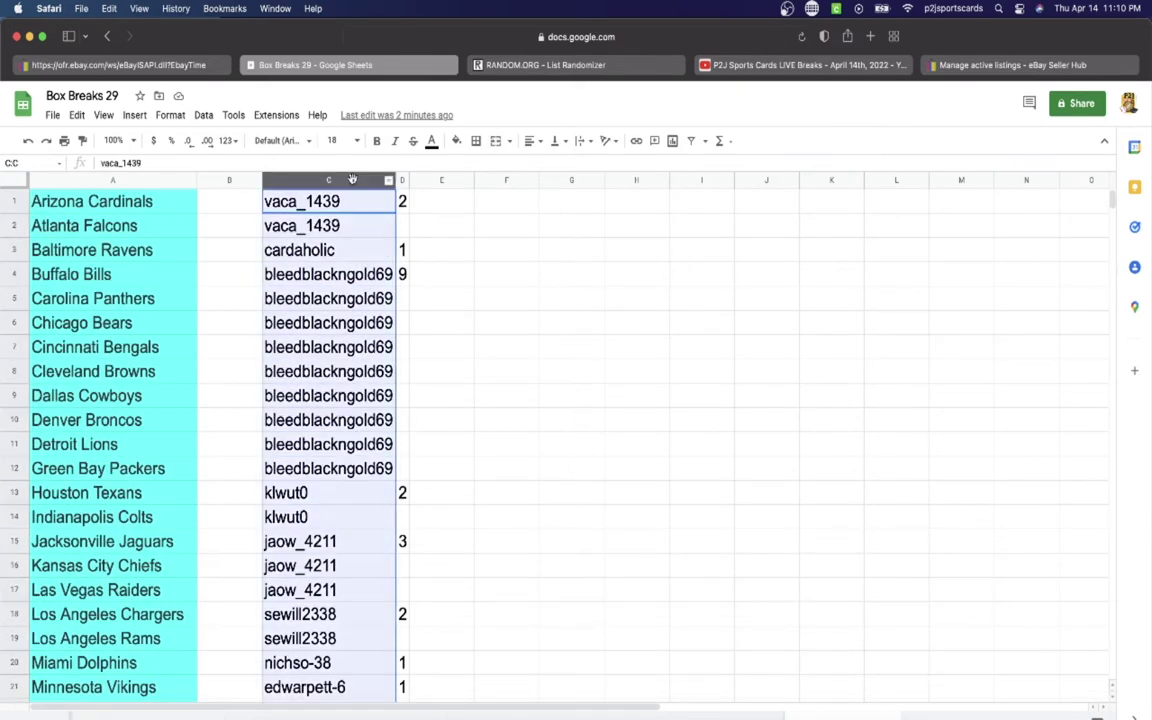
{"action": "key", "text": "cmd+c"}
{"action": "scroll", "coordinate": [352, 179], "scroll_direction": "down", "scroll_amount": 6}
{"action": "scroll", "coordinate": [352, 179], "scroll_direction": "up", "scroll_amount": 6}
{"action": "left_click", "coordinate": [533, 65]}
{"action": "left_click", "coordinate": [447, 357]}
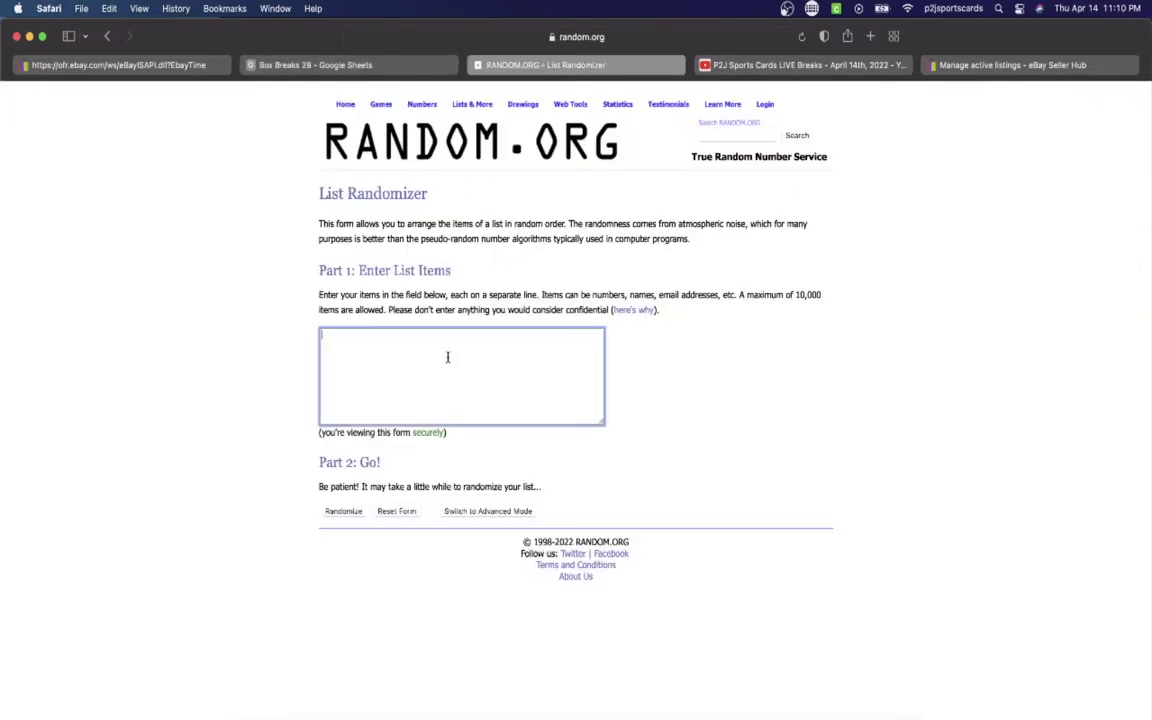
{"action": "key", "text": "super+v"}
{"action": "scroll", "coordinate": [447, 357], "scroll_direction": "up", "scroll_amount": 2}
{"action": "scroll", "coordinate": [447, 357], "scroll_direction": "up", "scroll_amount": 10}
{"action": "scroll", "coordinate": [390, 357], "scroll_direction": "down", "scroll_amount": 15}
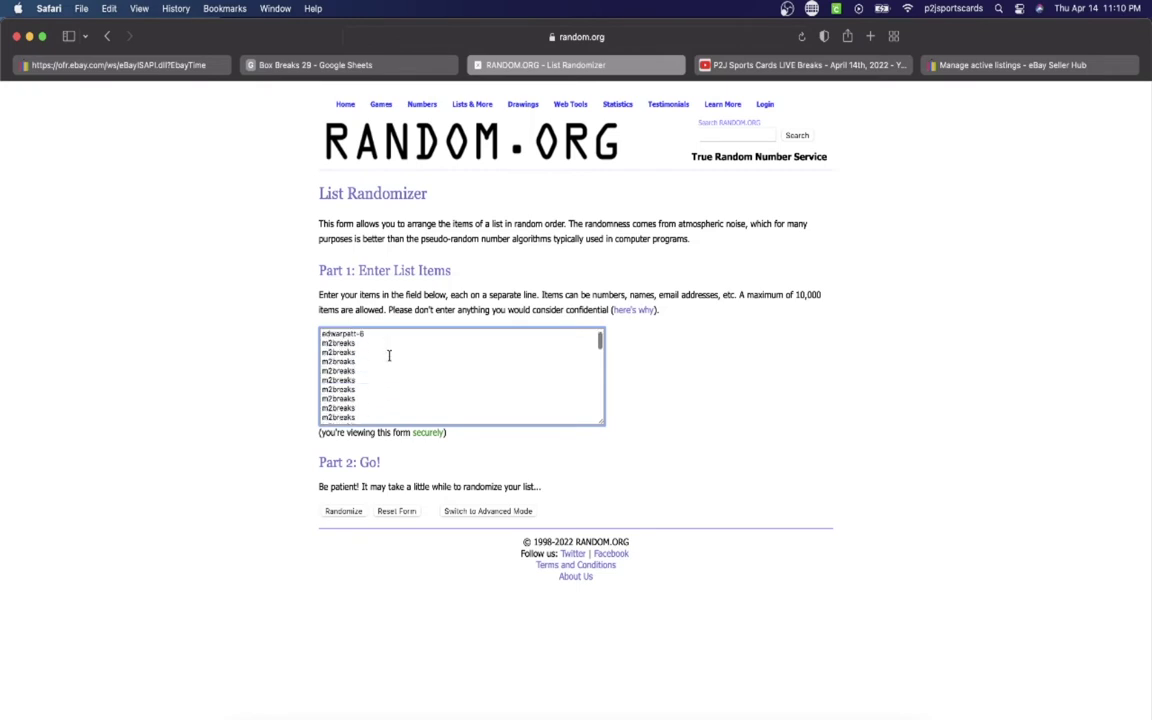
Randomize the participant list seven times in total
{"action": "left_click", "coordinate": [343, 510]}
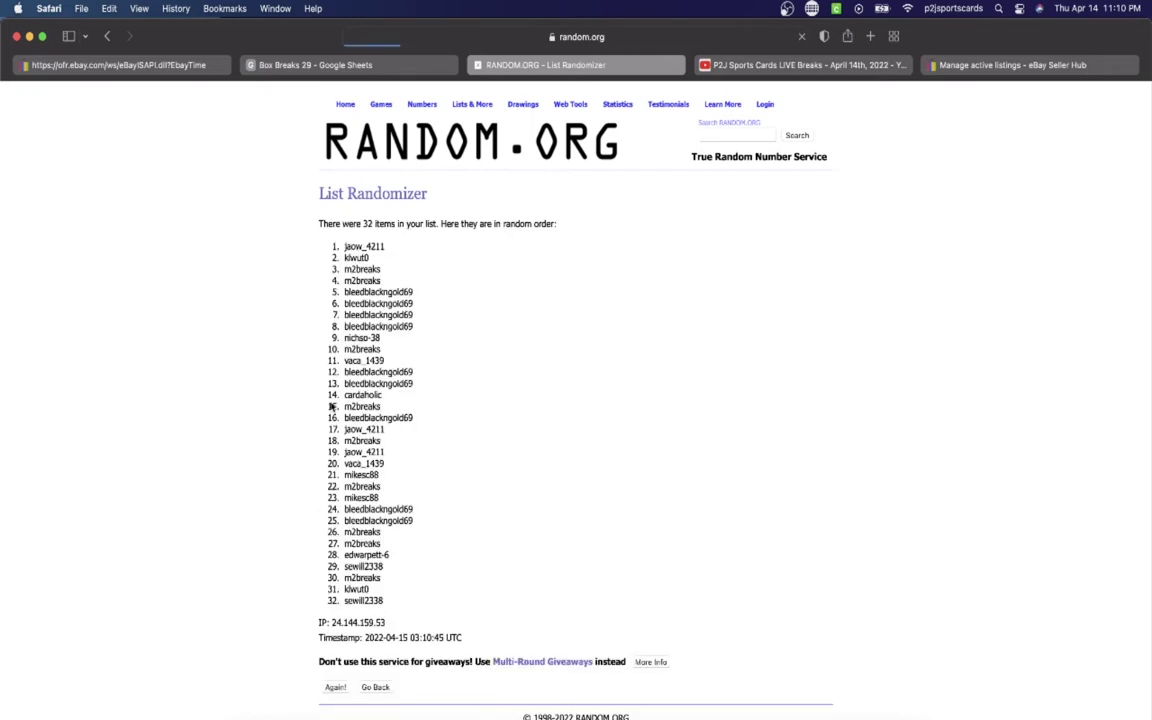
{"action": "scroll", "coordinate": [339, 652], "scroll_direction": "down", "scroll_amount": 2}
{"action": "left_click", "coordinate": [335, 651]}
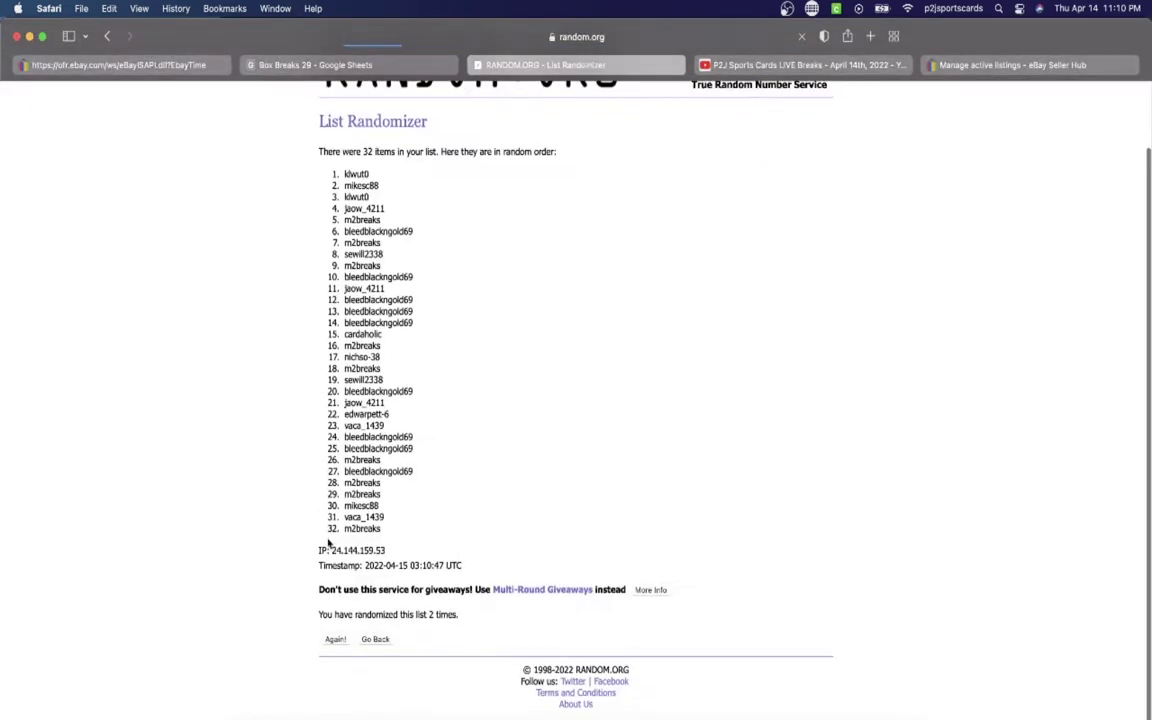
{"action": "left_click", "coordinate": [335, 651]}
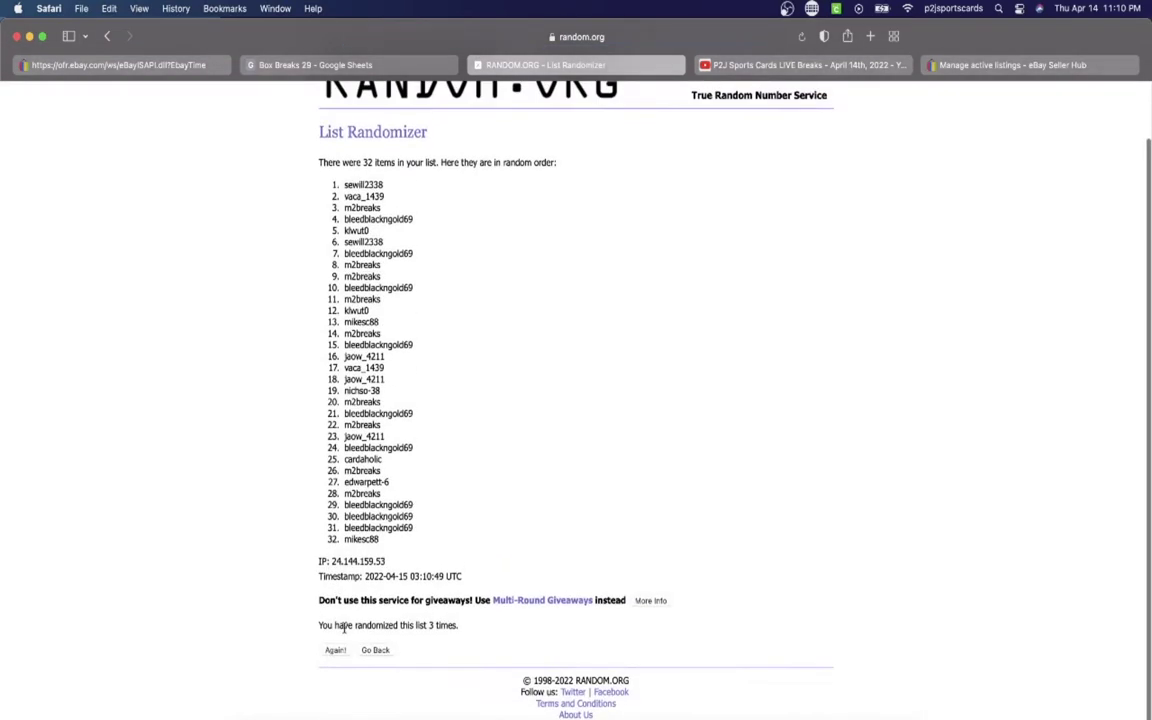
{"action": "left_click", "coordinate": [334, 651]}
{"action": "scroll", "coordinate": [332, 597], "scroll_direction": "down", "scroll_amount": 2}
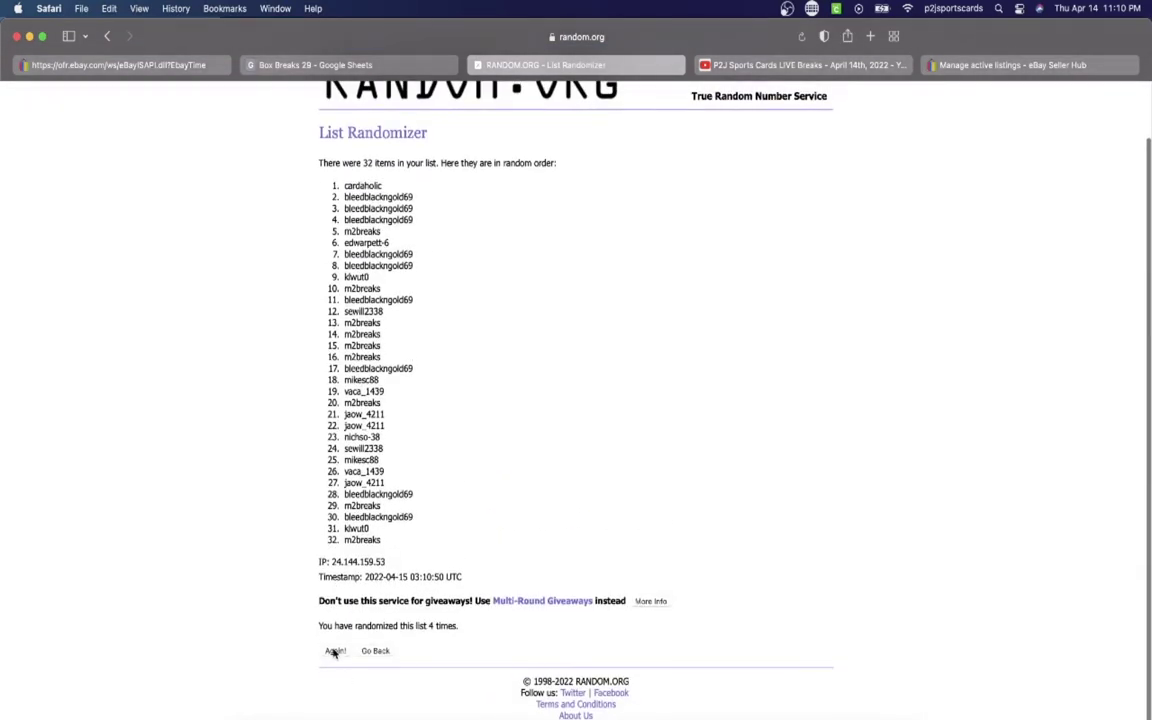
{"action": "left_click", "coordinate": [335, 645]}
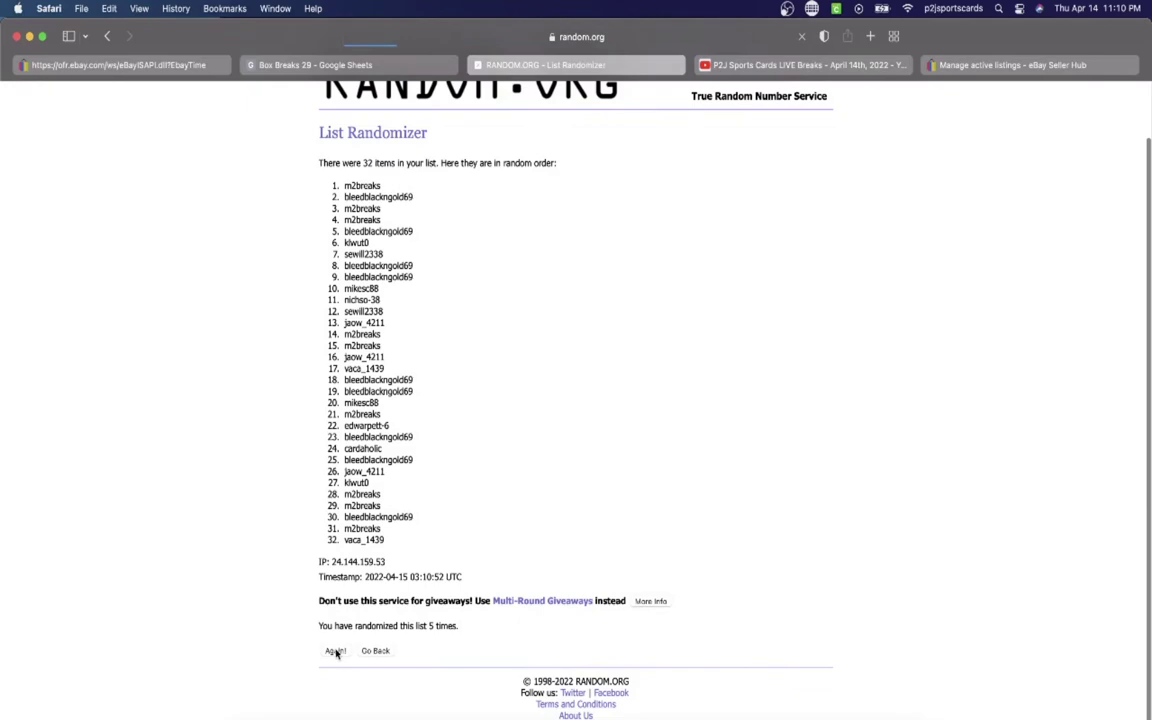
{"action": "left_click", "coordinate": [334, 651]}
{"action": "left_click", "coordinate": [335, 651]}
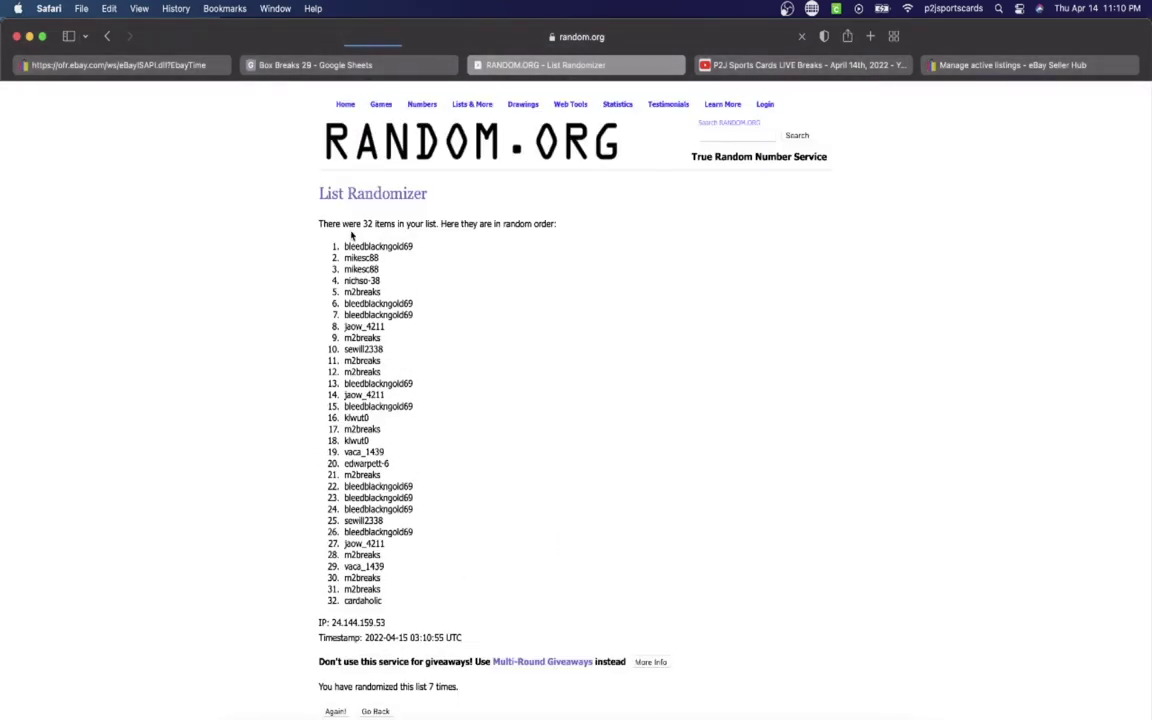
Copy the full randomized list into column B of the Box Breaks 29 sheet, beside the team names
{"action": "left_click_drag", "start_coordinate": [314, 240], "coordinate": [405, 598]}
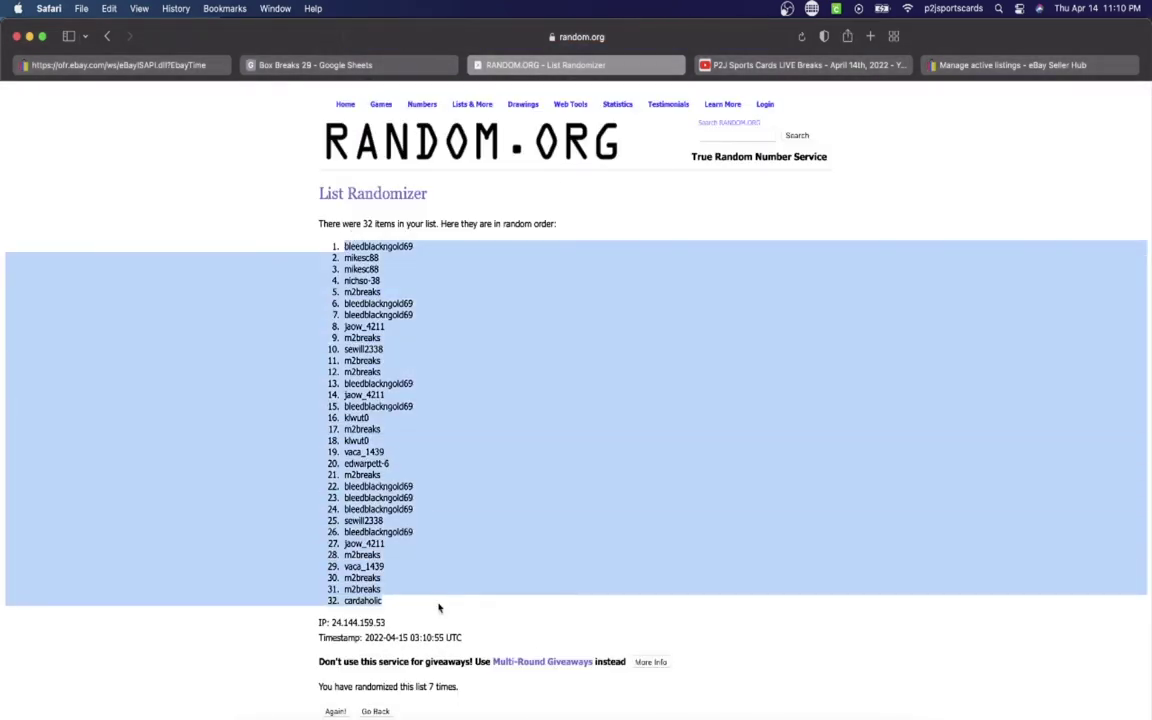
{"action": "left_click", "coordinate": [420, 70]}
{"action": "left_click", "coordinate": [229, 204]}
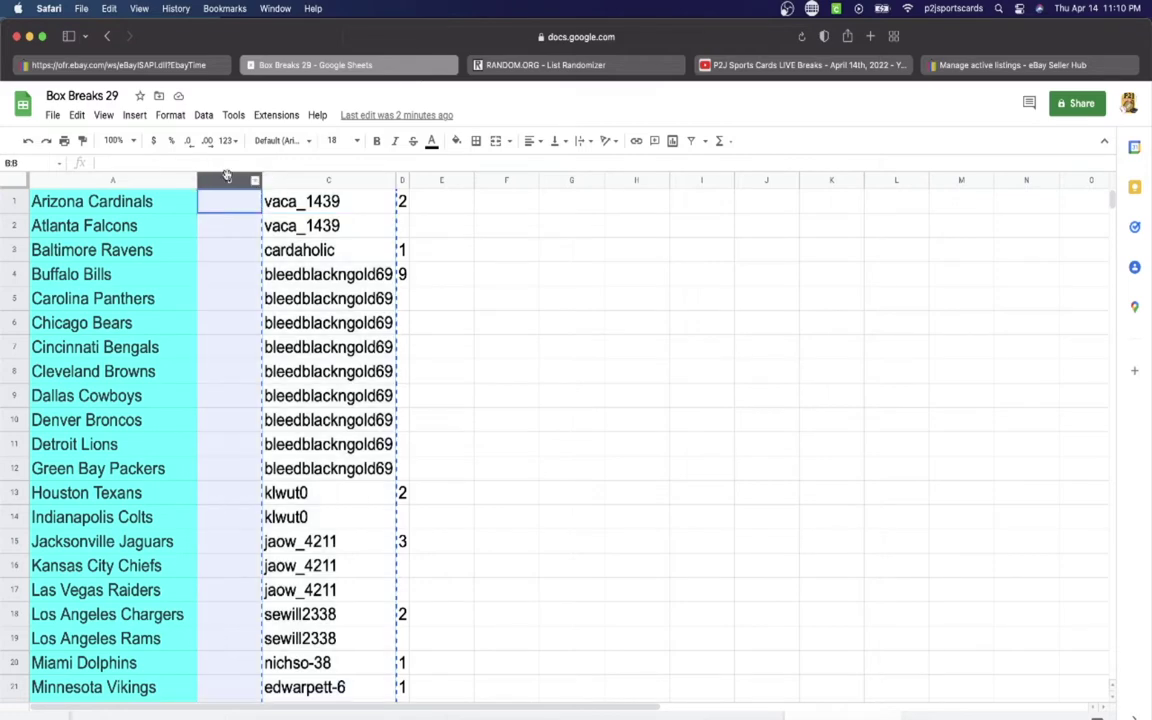
{"action": "key", "text": "super+v"}
Set the pasted usernames in column B to font size 18 and fit the column width to its contents
{"action": "left_click", "coordinate": [356, 142]}
{"action": "left_click", "coordinate": [299, 314]}
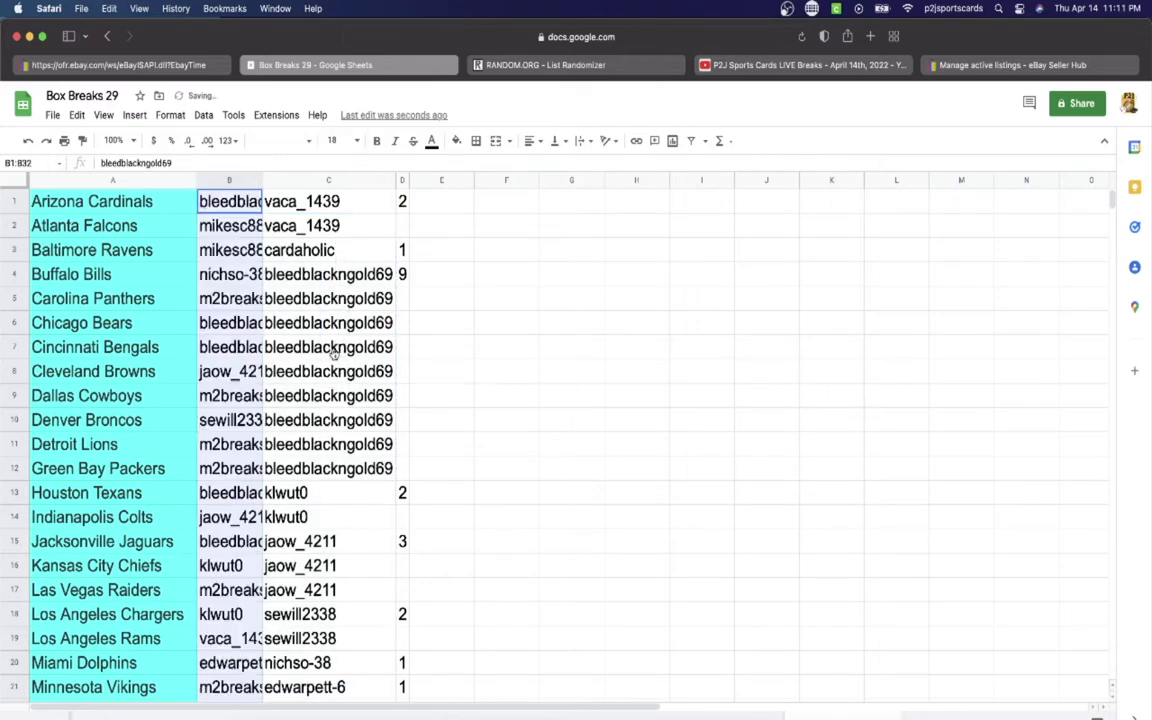
{"action": "double_click", "coordinate": [261, 180]}
{"action": "scroll", "coordinate": [226, 249], "scroll_direction": "down", "scroll_amount": 5}
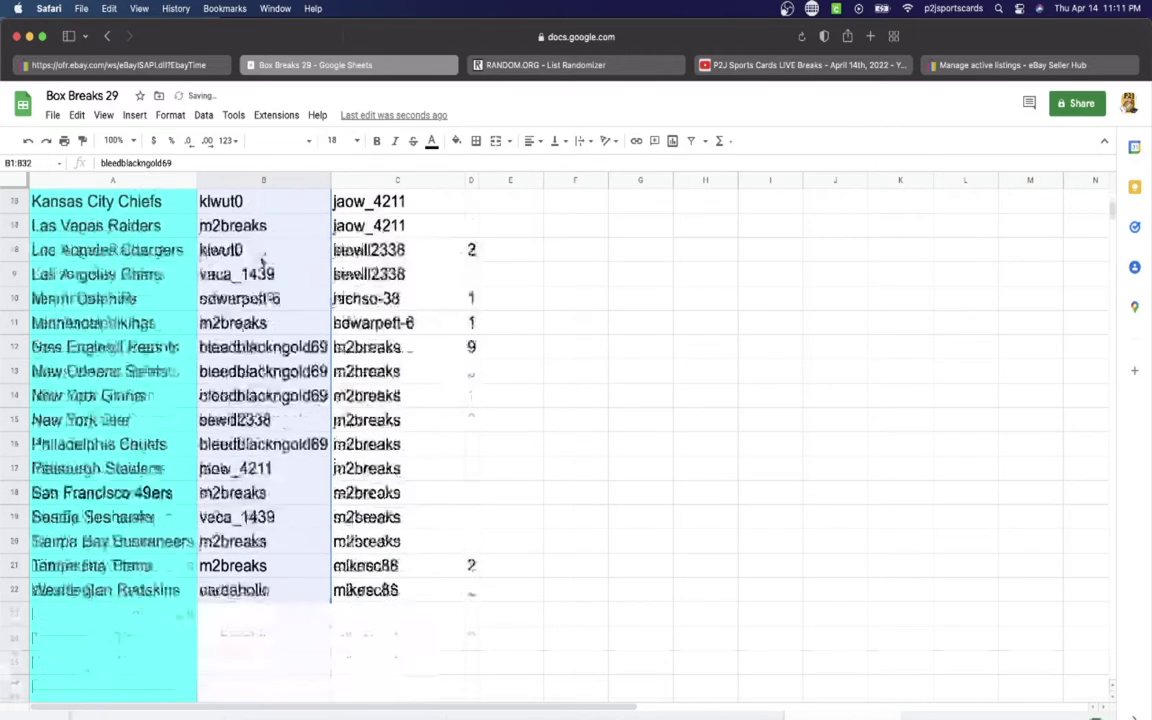
Go through column B row by row from Arizona Cardinals (B1) to Washington Redskins (B32), reading each team's assigned participant
{"action": "scroll", "coordinate": [240, 232], "scroll_direction": "up", "scroll_amount": 6}
{"action": "left_click", "coordinate": [240, 203]}
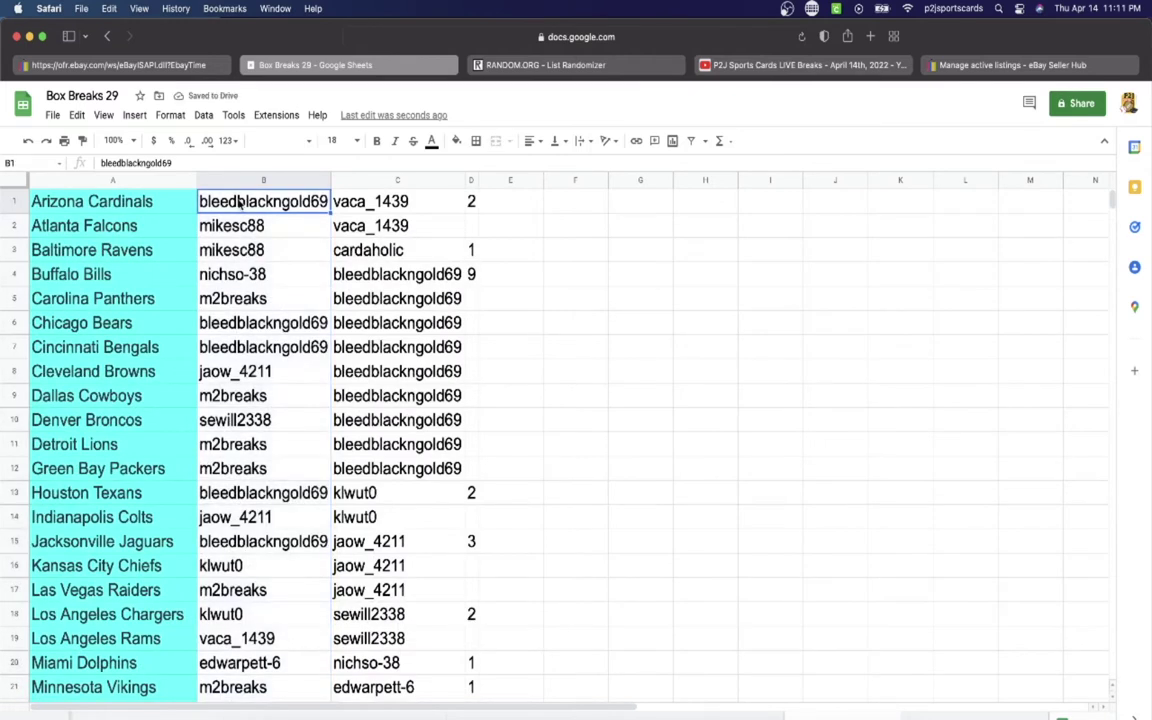
{"action": "key", "text": "Down"}
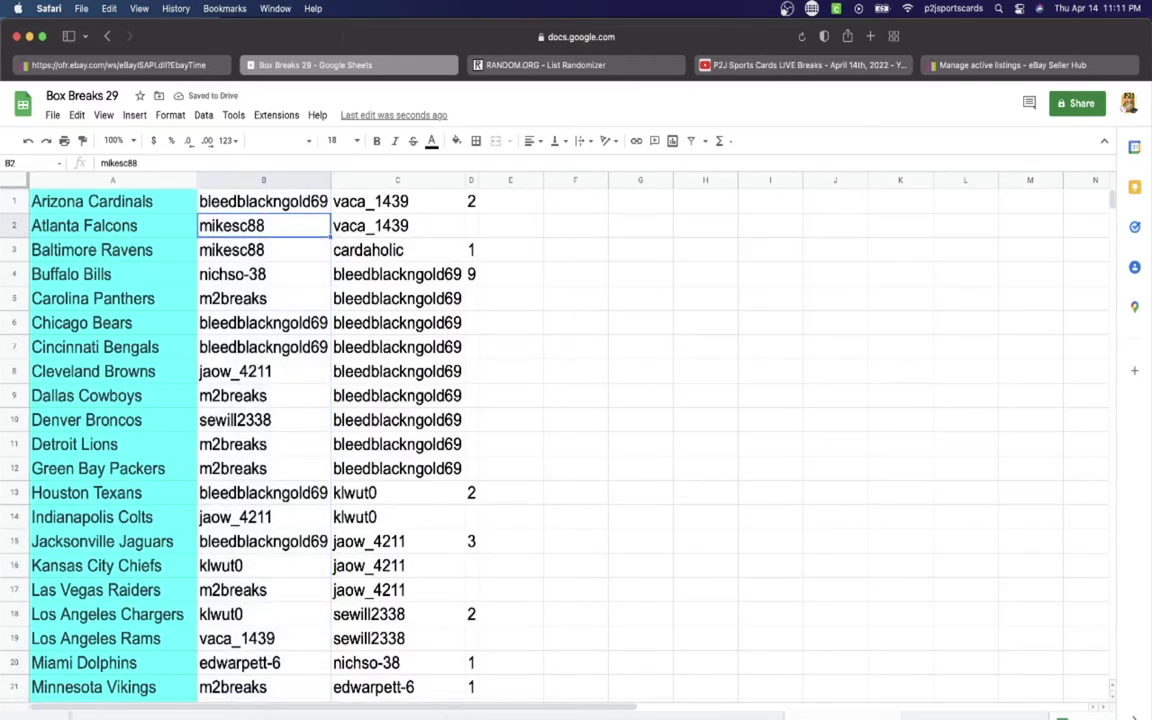
{"action": "key", "text": "Down"}
{"action": "key", "text": "Down"}
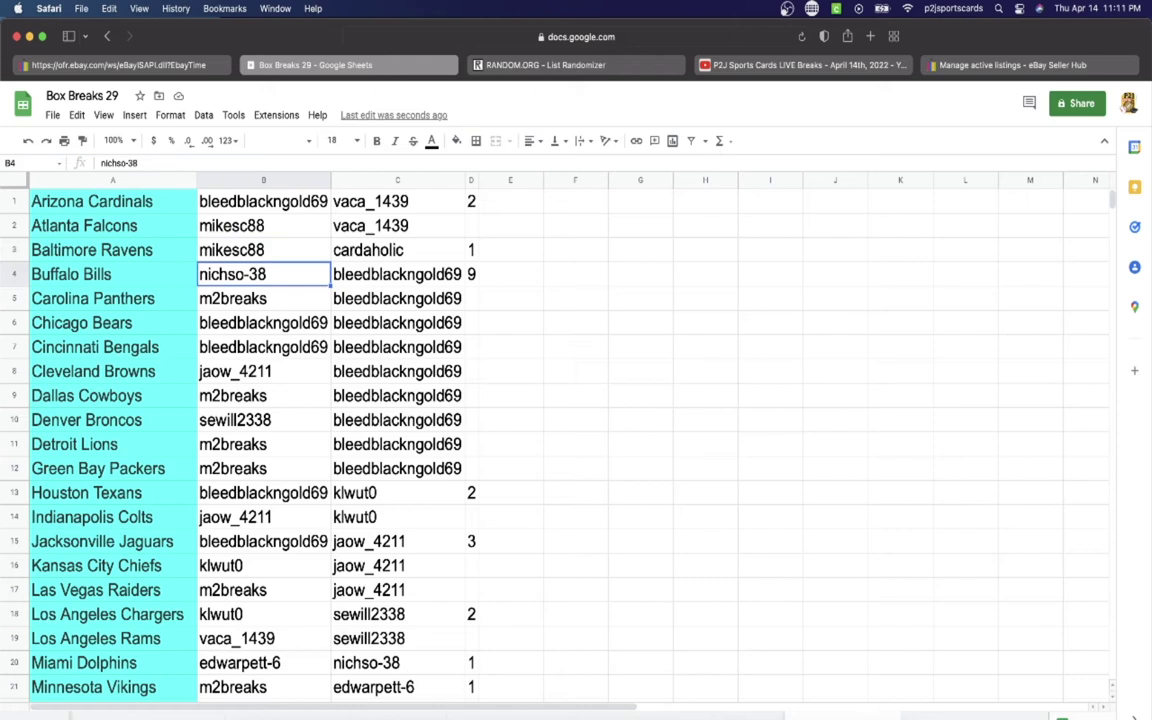
{"action": "key", "text": "Down"}
{"action": "key", "text": "Down"}
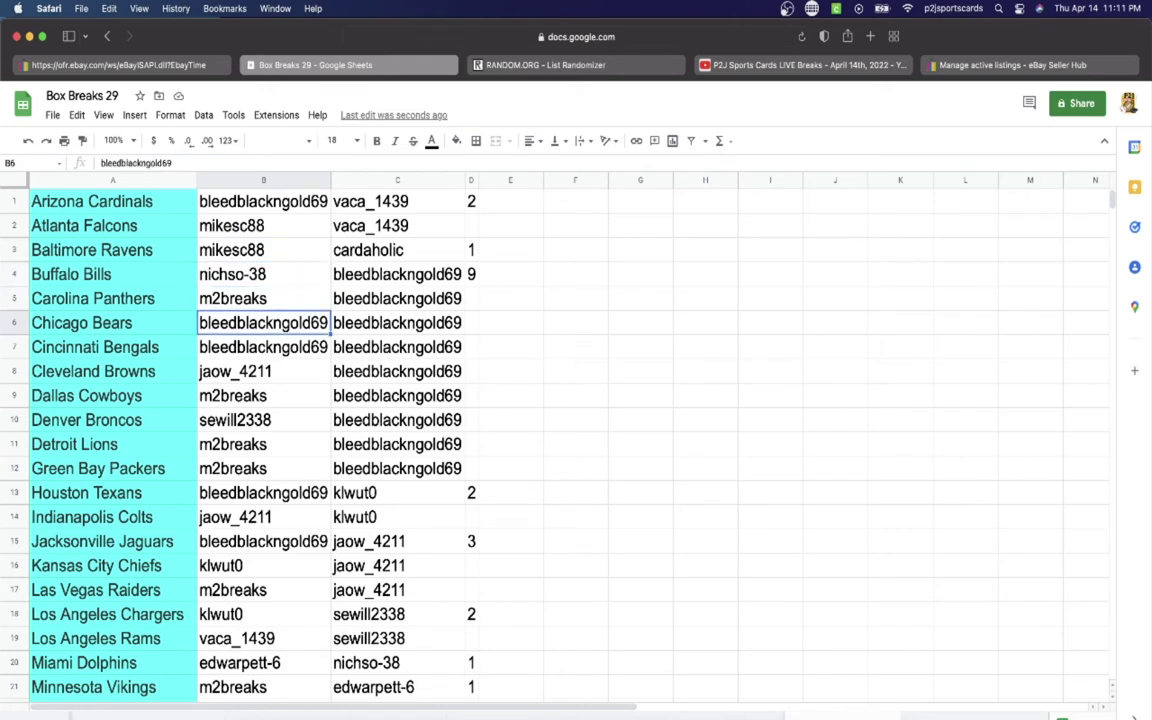
{"action": "key", "text": "Down"}
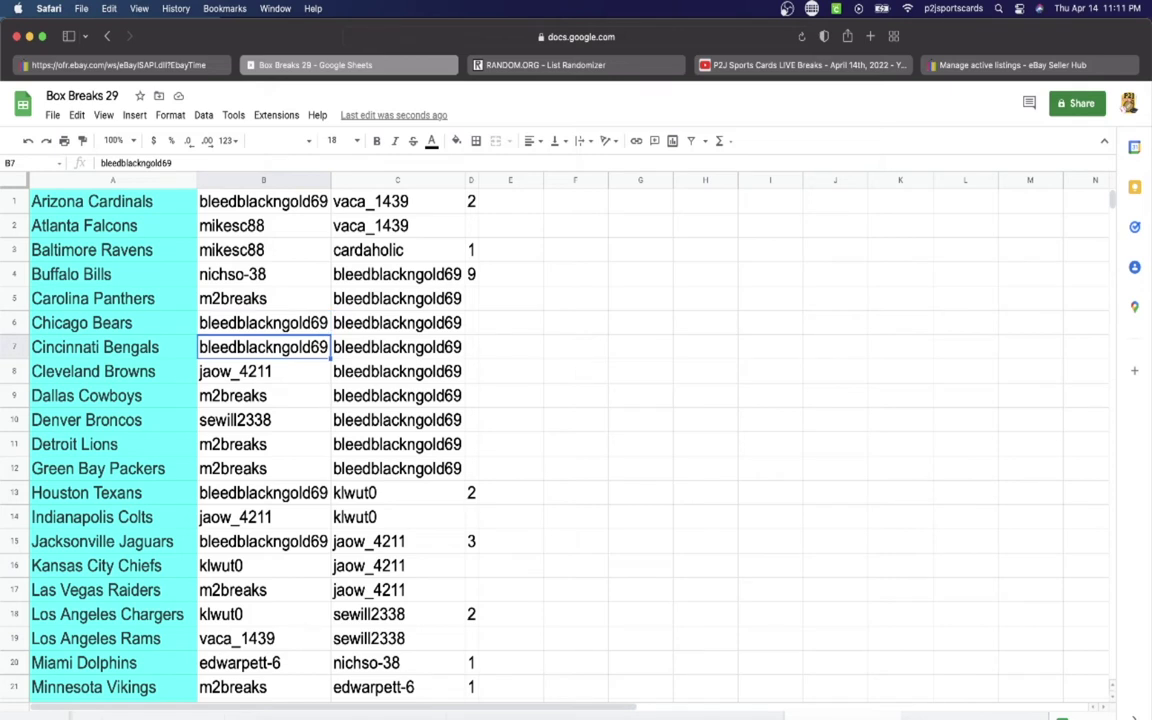
{"action": "key", "text": "Down"}
{"action": "key", "text": "Down"}
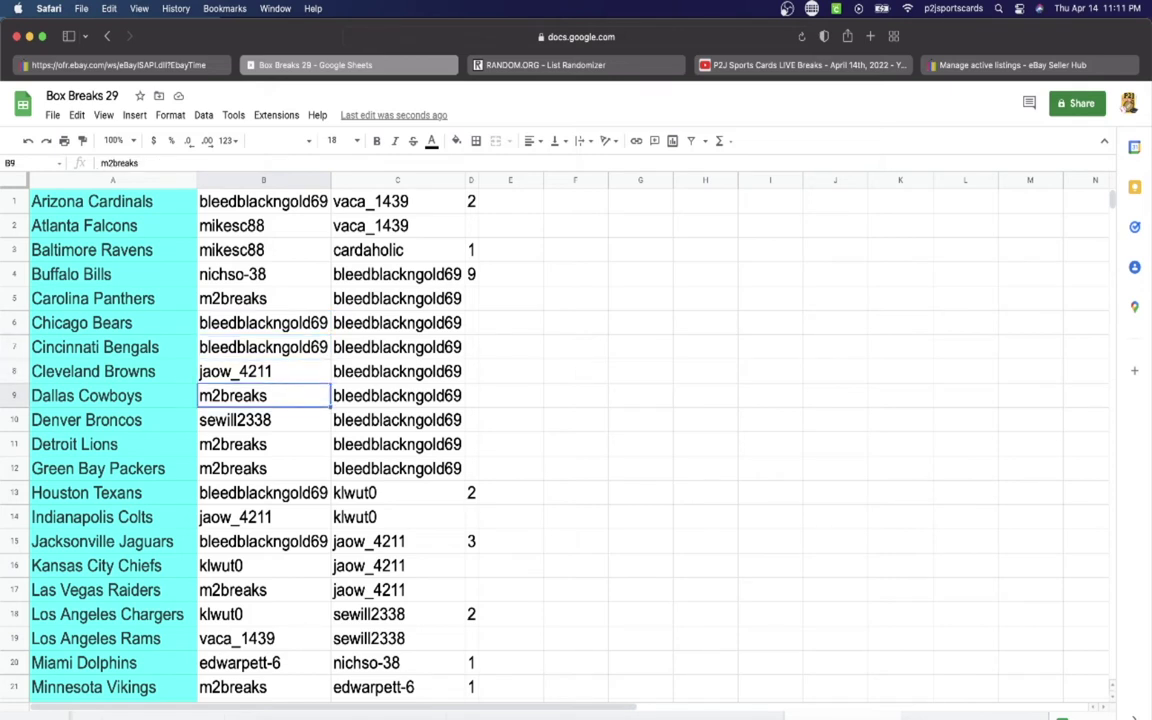
{"action": "key", "text": "Down"}
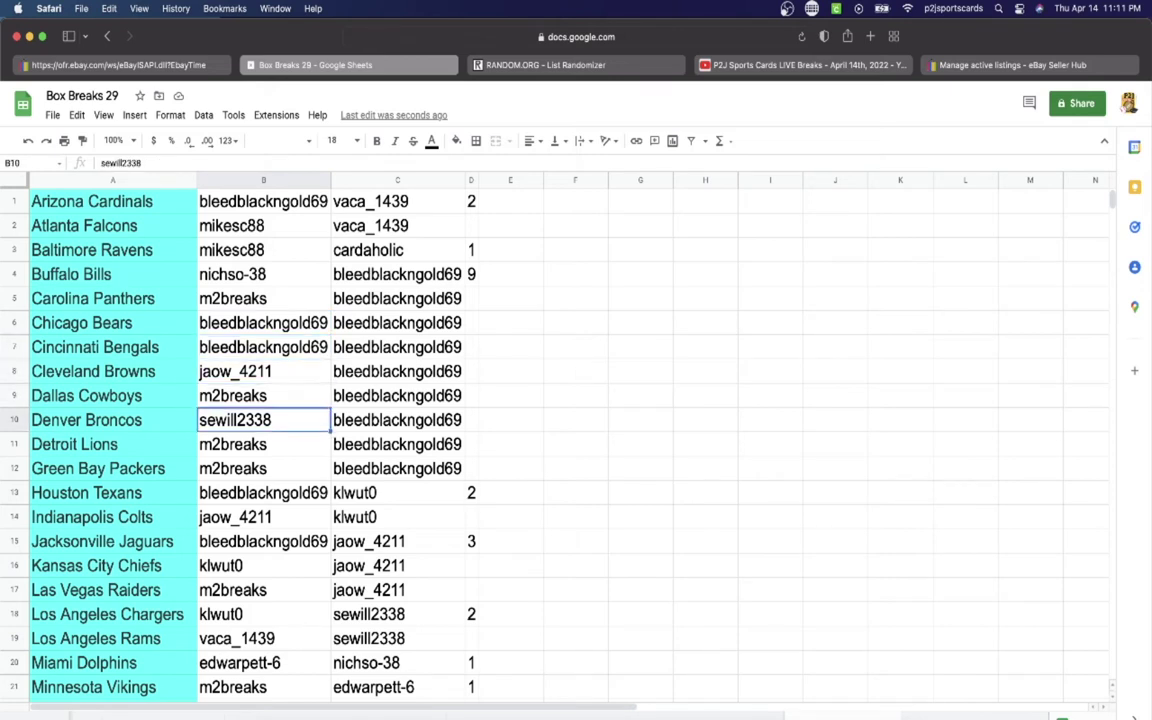
{"action": "key", "text": "Down"}
{"action": "key", "text": "Down"}
{"action": "key", "text": "Down"}
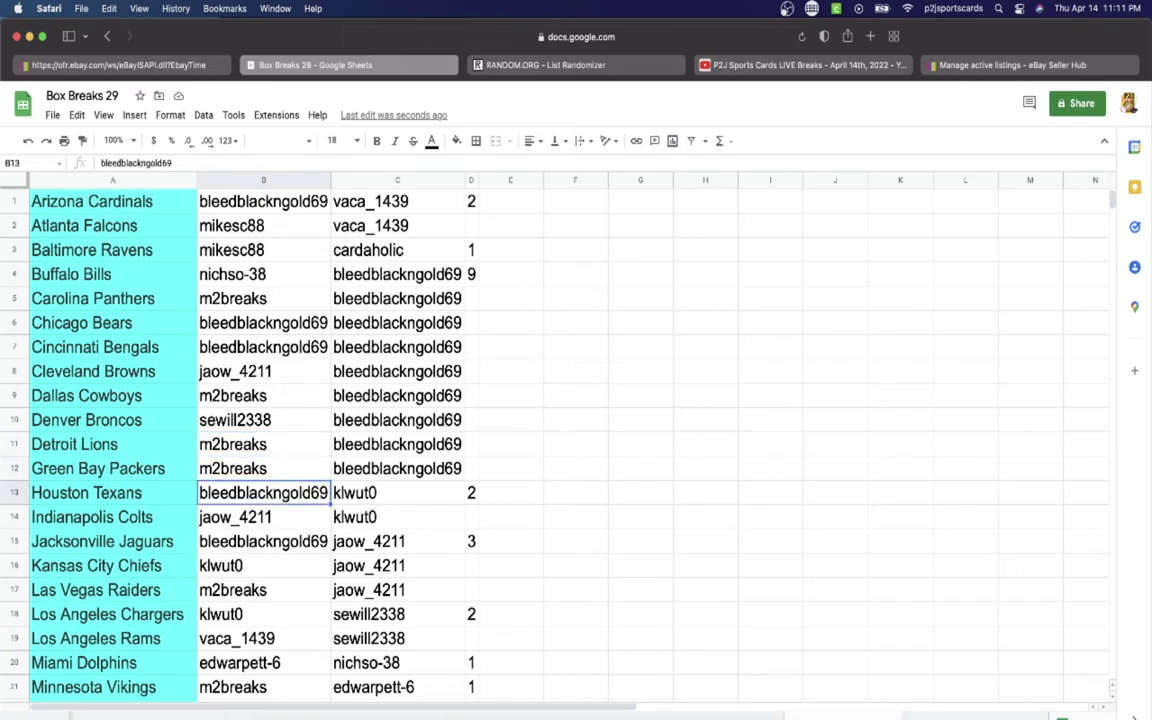
{"action": "key", "text": "Down"}
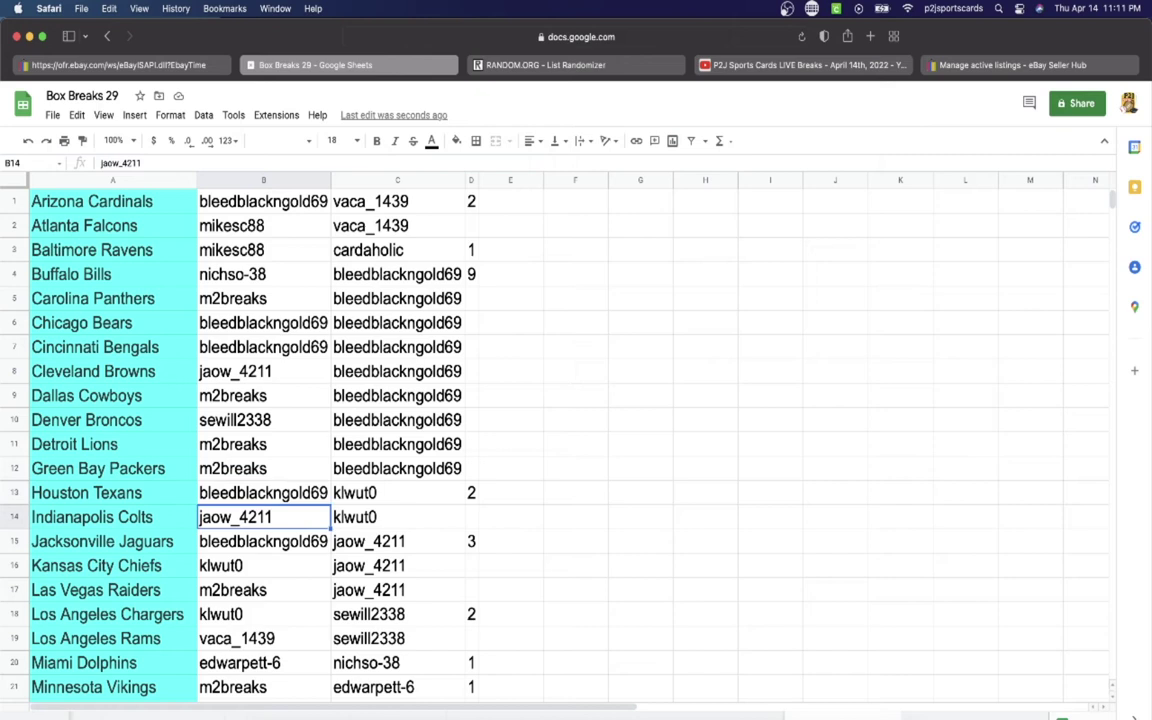
{"action": "key", "text": "Down"}
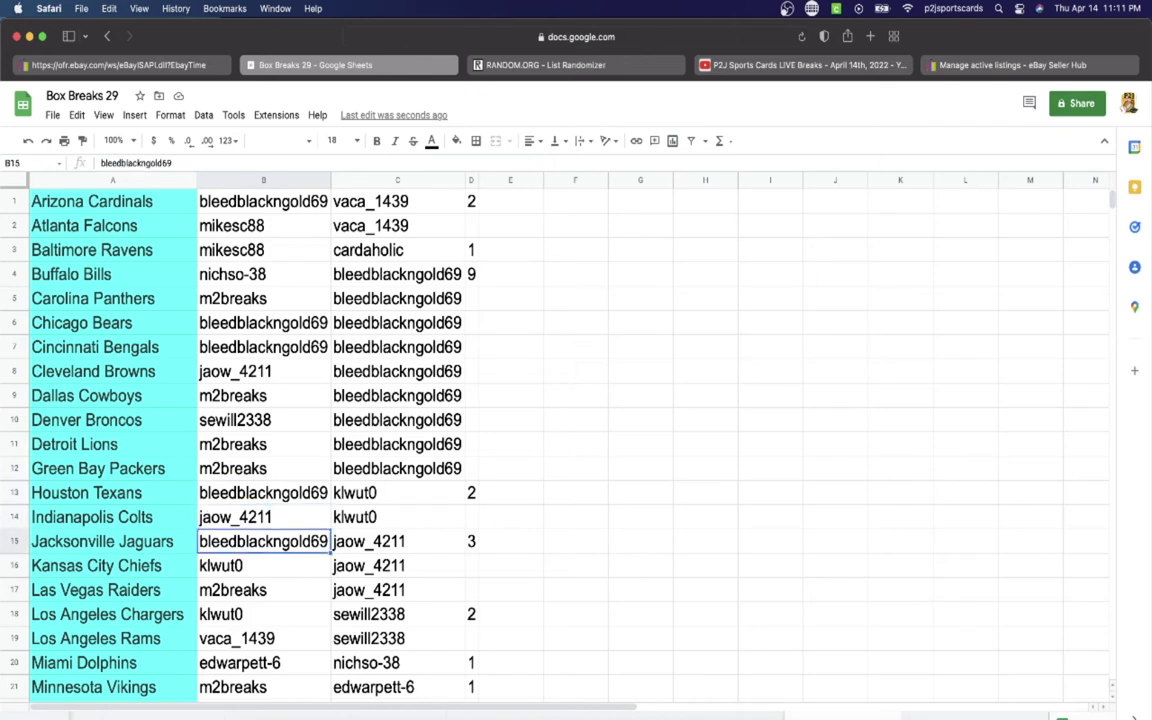
{"action": "key", "text": "Down"}
{"action": "key", "text": "Down"}
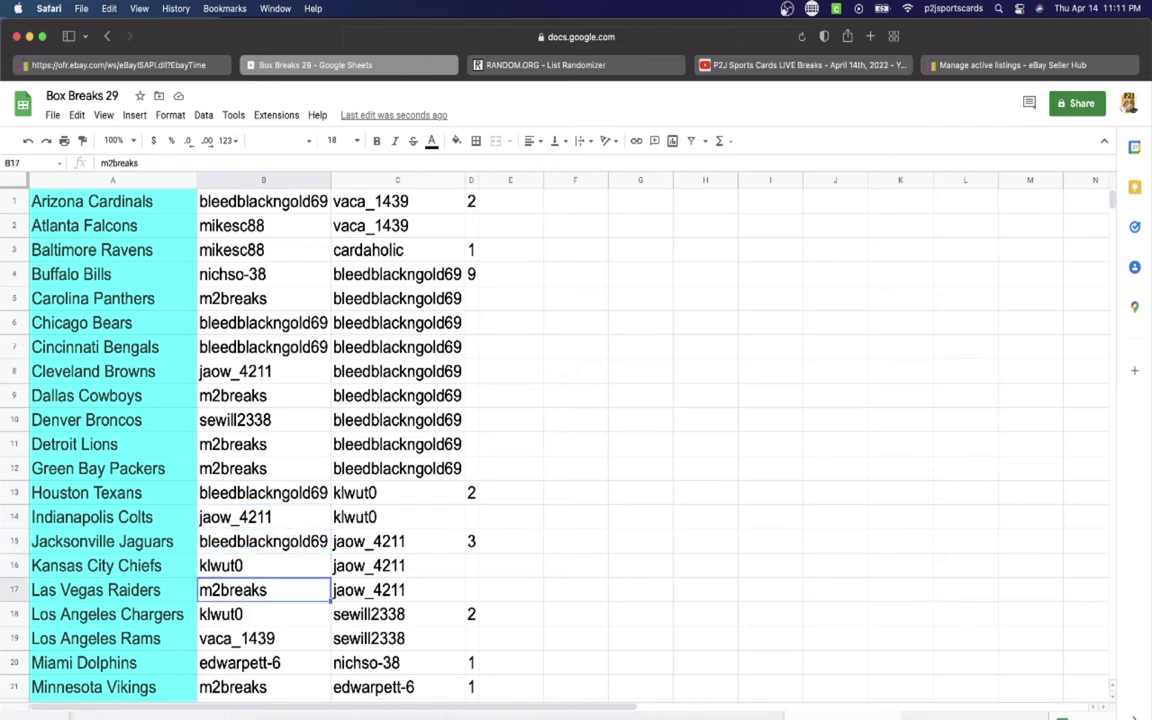
{"action": "key", "text": "Down"}
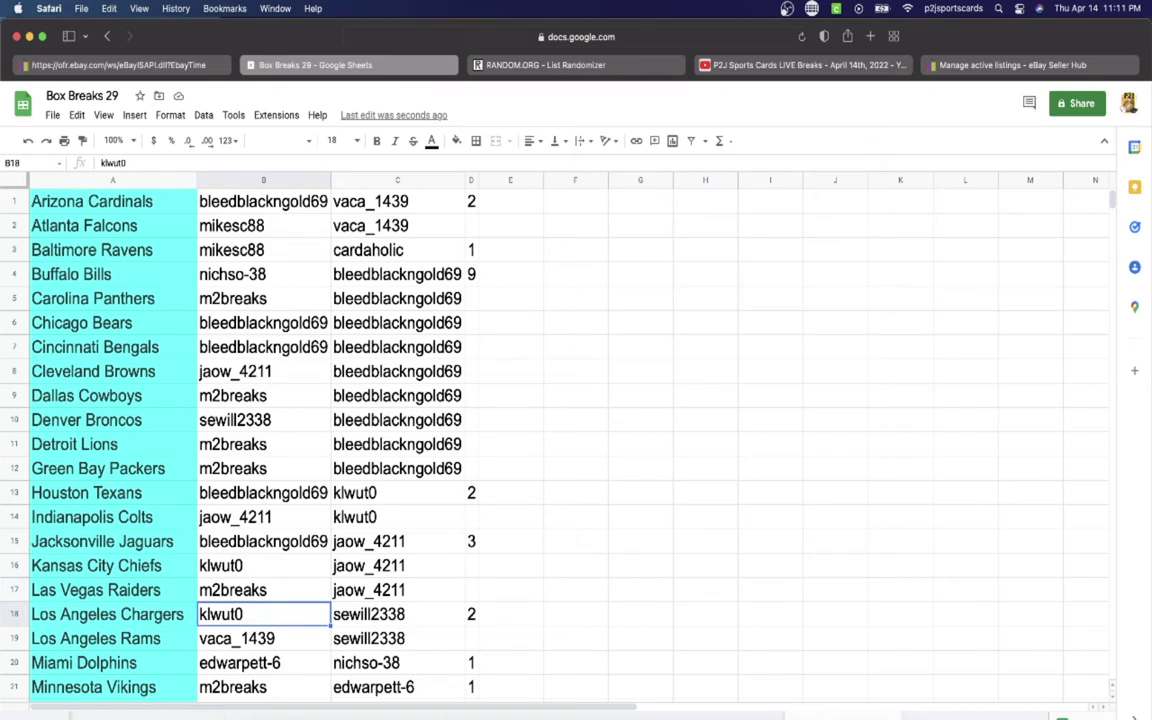
{"action": "key", "text": "Down"}
{"action": "key", "text": "Down"}
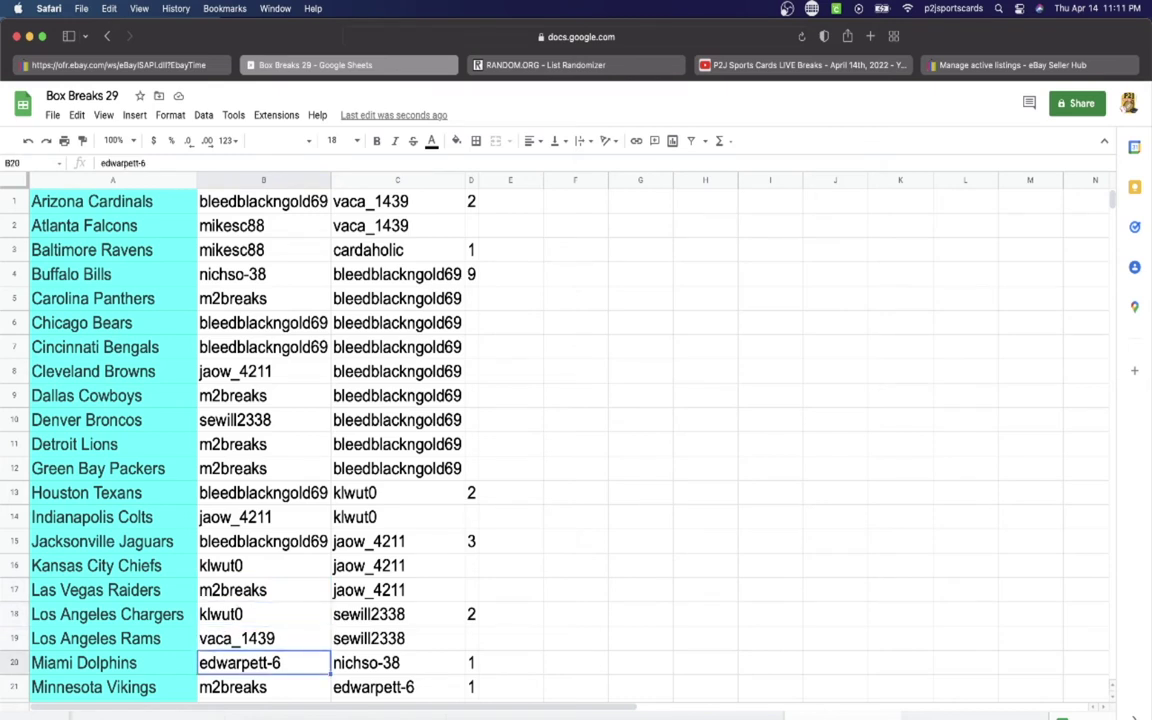
{"action": "key", "text": "Down"}
{"action": "key", "text": "Down"}
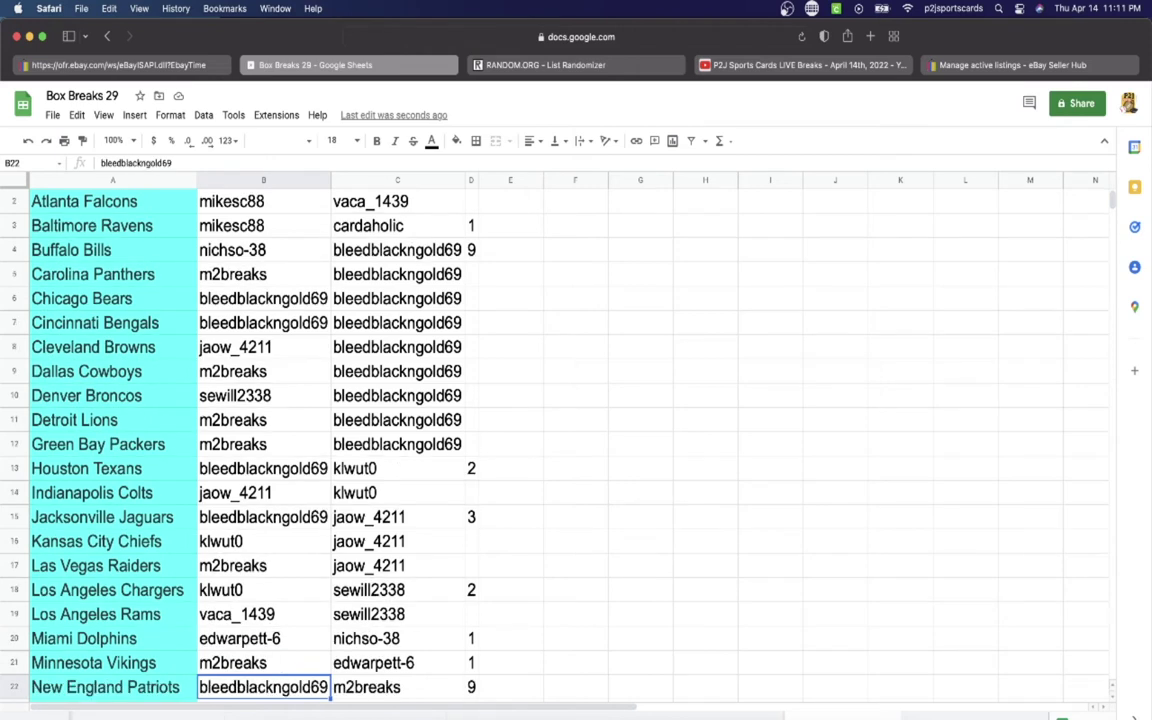
{"action": "key", "text": "Down"}
{"action": "key", "text": "Down"}
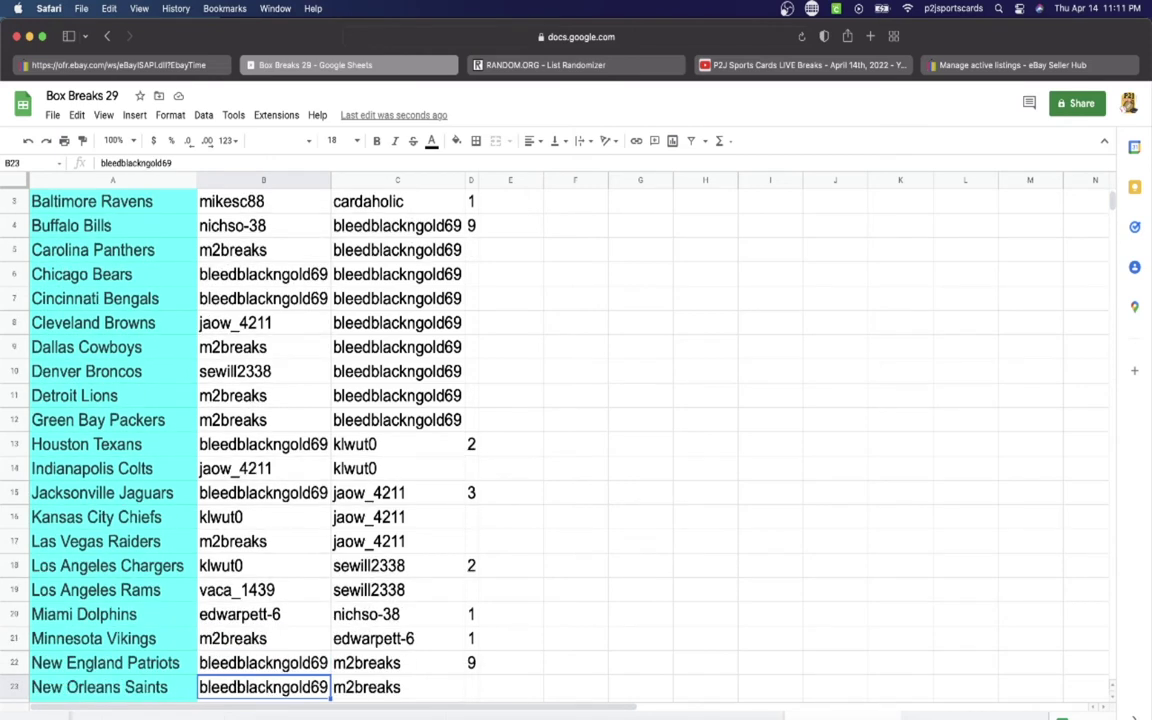
{"action": "key", "text": "Down"}
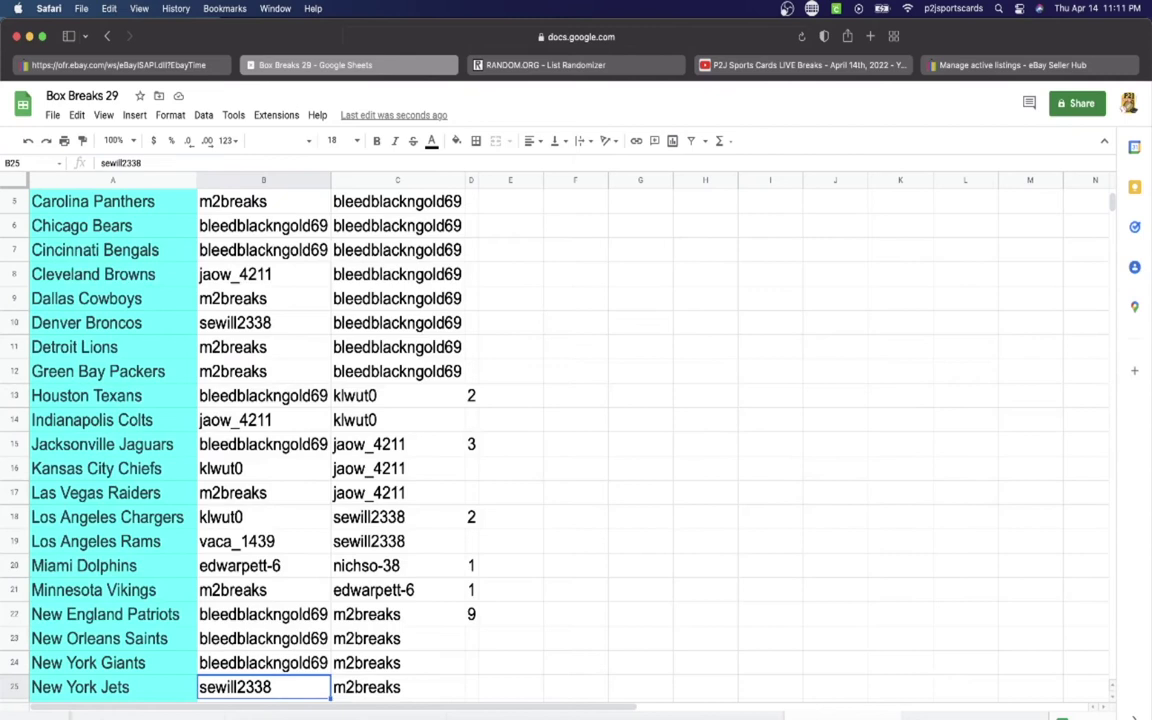
{"action": "key", "text": "Down"}
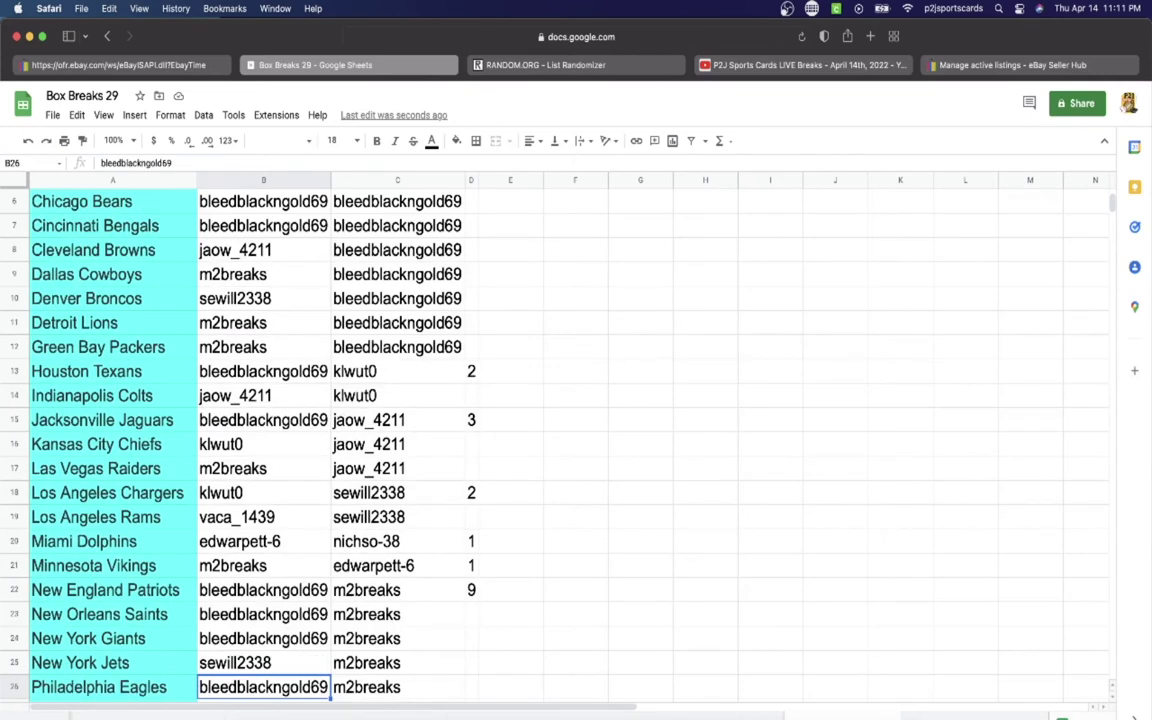
{"action": "key", "text": "Down"}
{"action": "key", "text": "Down"}
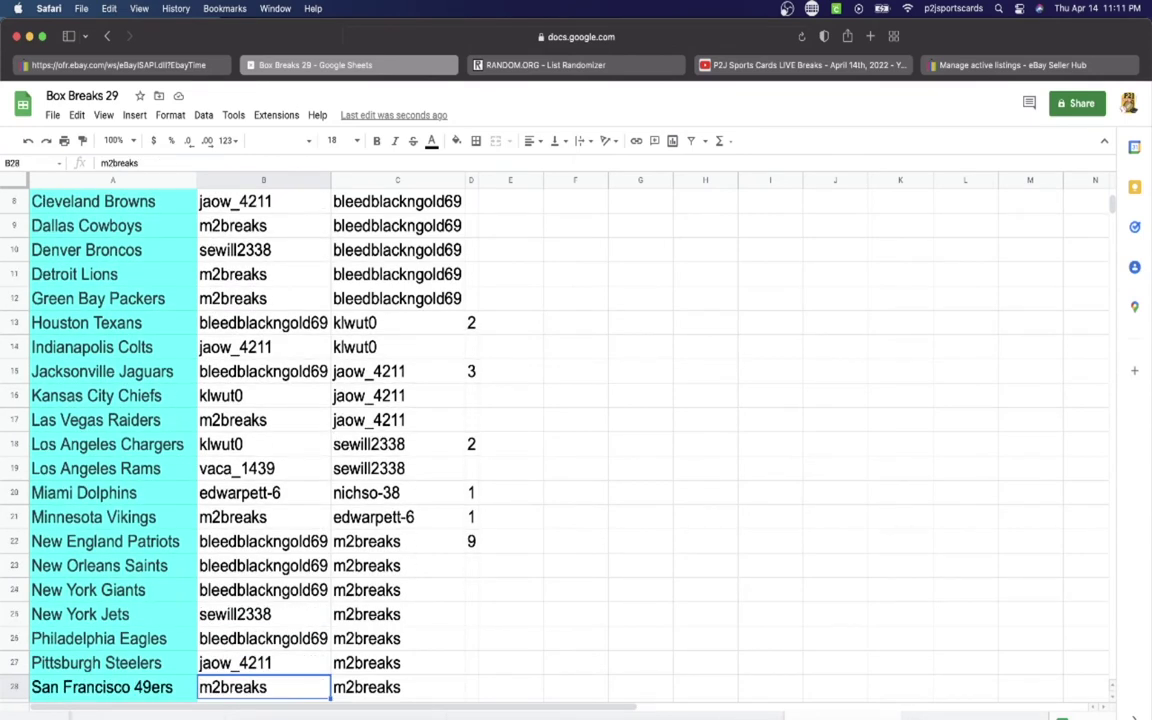
{"action": "key", "text": "Down"}
{"action": "key", "text": "Down"}
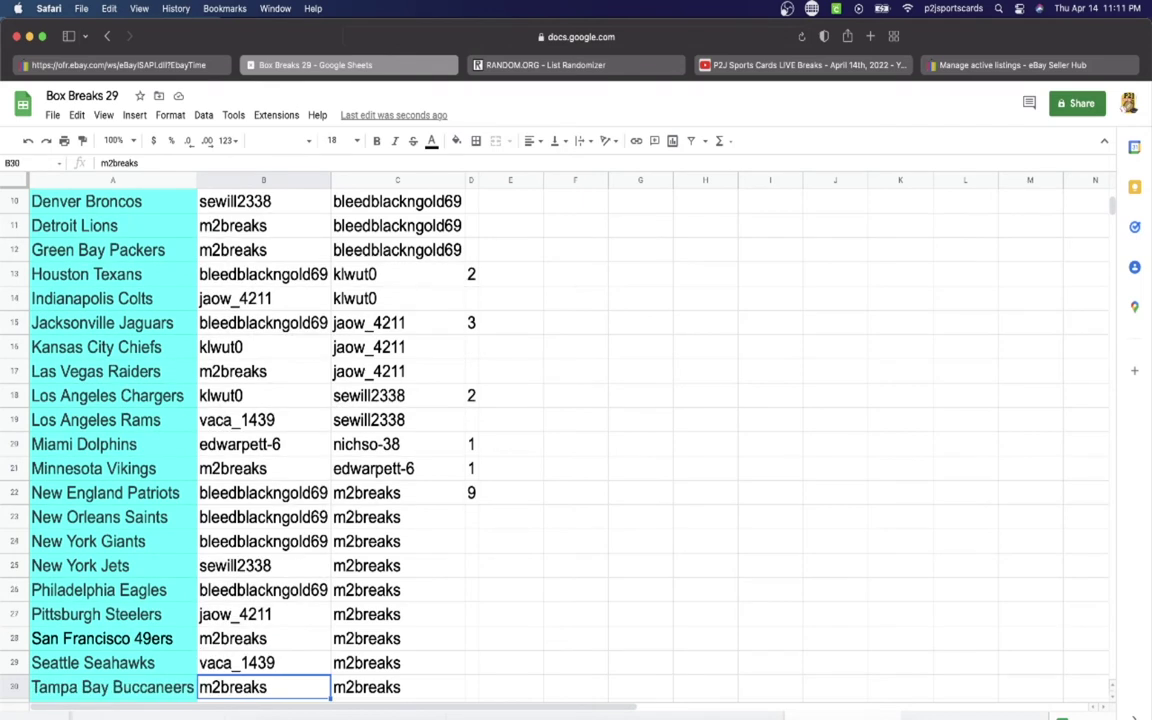
{"action": "key", "text": "Down"}
{"action": "key", "text": "Down"}
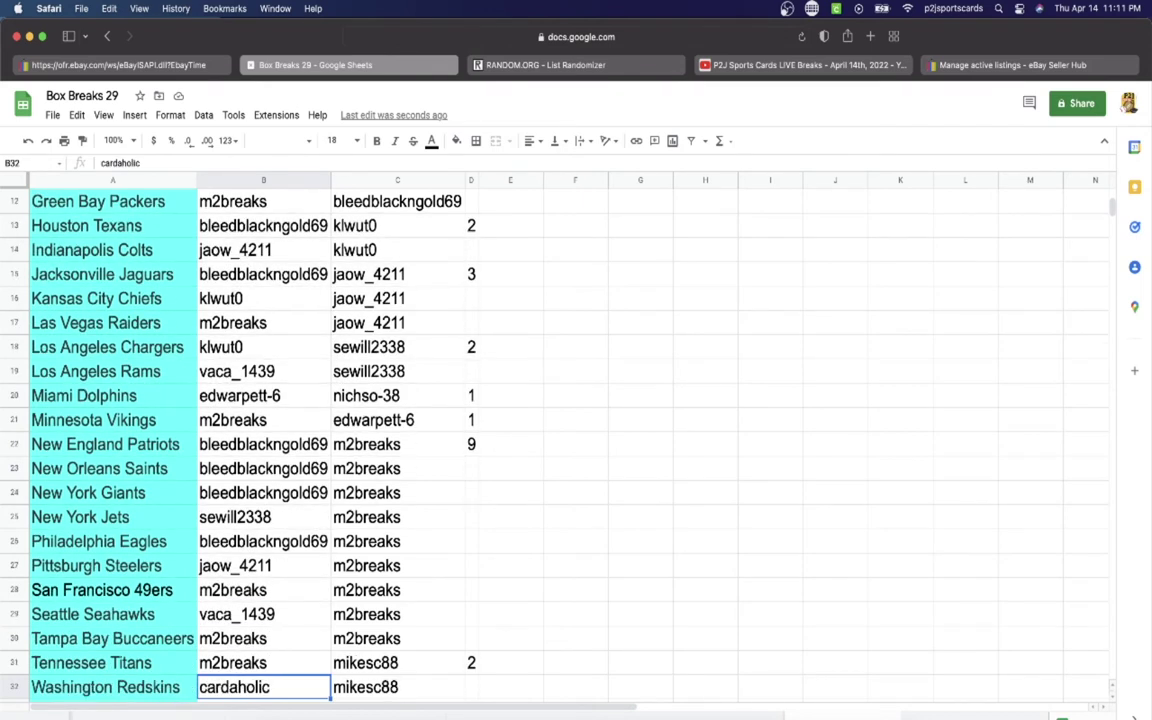
Return to cell B1 beside Arizona Cardinals and look over the team assignments in columns A and B again
{"action": "key", "text": "Up"}
{"action": "key", "text": "Up"}
{"action": "key", "text": "Up"}
{"action": "key", "text": "Up"}
{"action": "key", "text": "Up"}
{"action": "key", "text": "Up"}
{"action": "key", "text": "Up"}
{"action": "key", "text": "Up"}
{"action": "key", "text": "Up"}
{"action": "key", "text": "Up"}
{"action": "key", "text": "Up"}
{"action": "key", "text": "Up"}
{"action": "key", "text": "Up"}
{"action": "key", "text": "Up"}
{"action": "key", "text": "Up"}
{"action": "key", "text": "Up"}
{"action": "key", "text": "Up"}
{"action": "key", "text": "Up"}
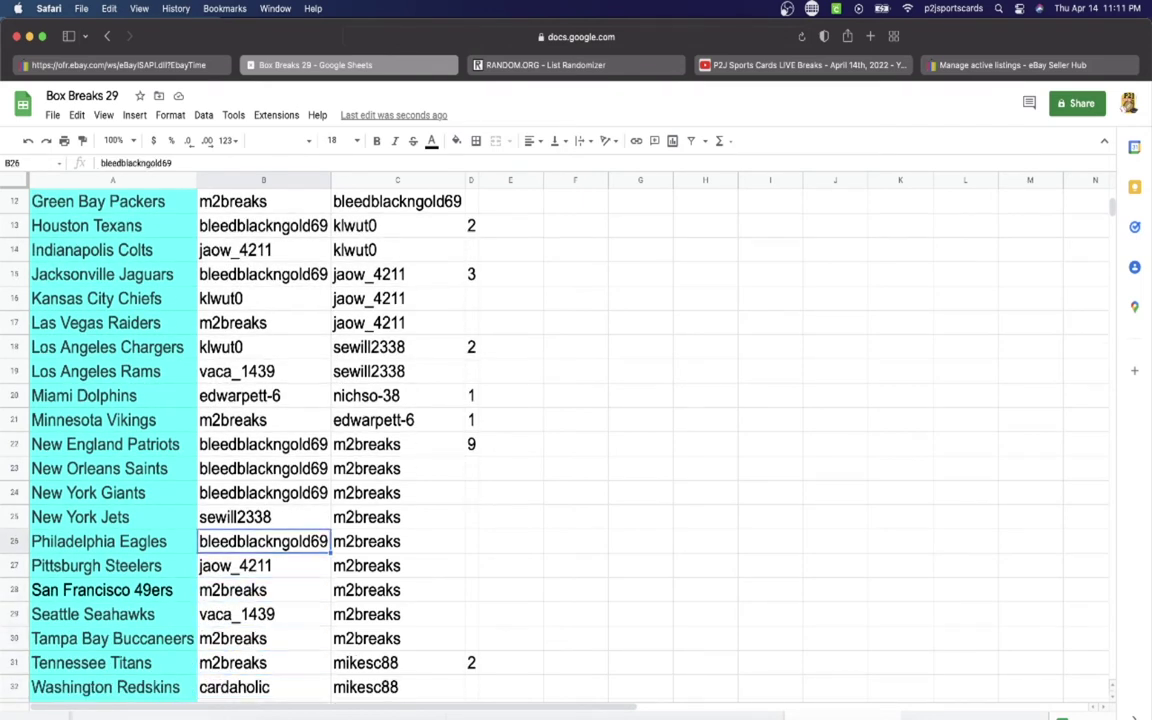
{"action": "key", "text": "Up"}
{"action": "key", "text": "Up"}
{"action": "key", "text": "Up"}
{"action": "key", "text": "Up"}
{"action": "key", "text": "Up"}
{"action": "key", "text": "Up"}
{"action": "key", "text": "Up"}
{"action": "key", "text": "Up"}
{"action": "key", "text": "Up"}
{"action": "key", "text": "Up"}
{"action": "key", "text": "Up"}
{"action": "key", "text": "Up"}
{"action": "key", "text": "Up"}
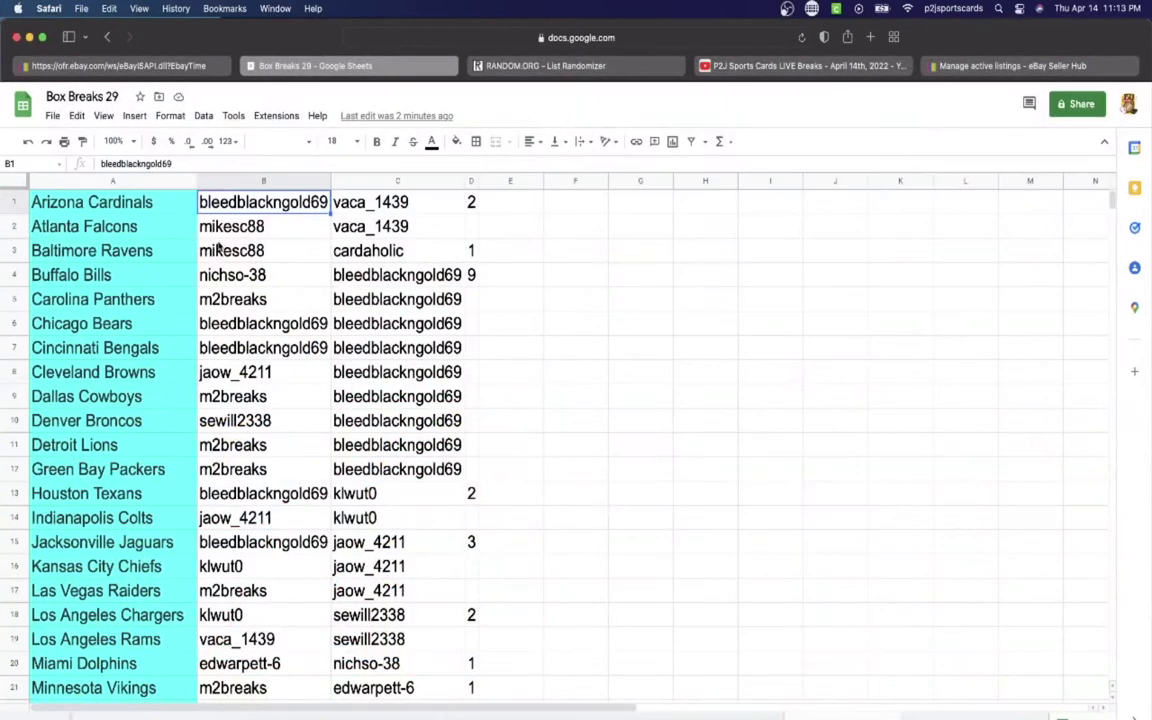
{"action": "scroll", "coordinate": [201, 224], "scroll_direction": "down", "scroll_amount": 3}
{"action": "scroll", "coordinate": [188, 268], "scroll_direction": "down", "scroll_amount": 3}
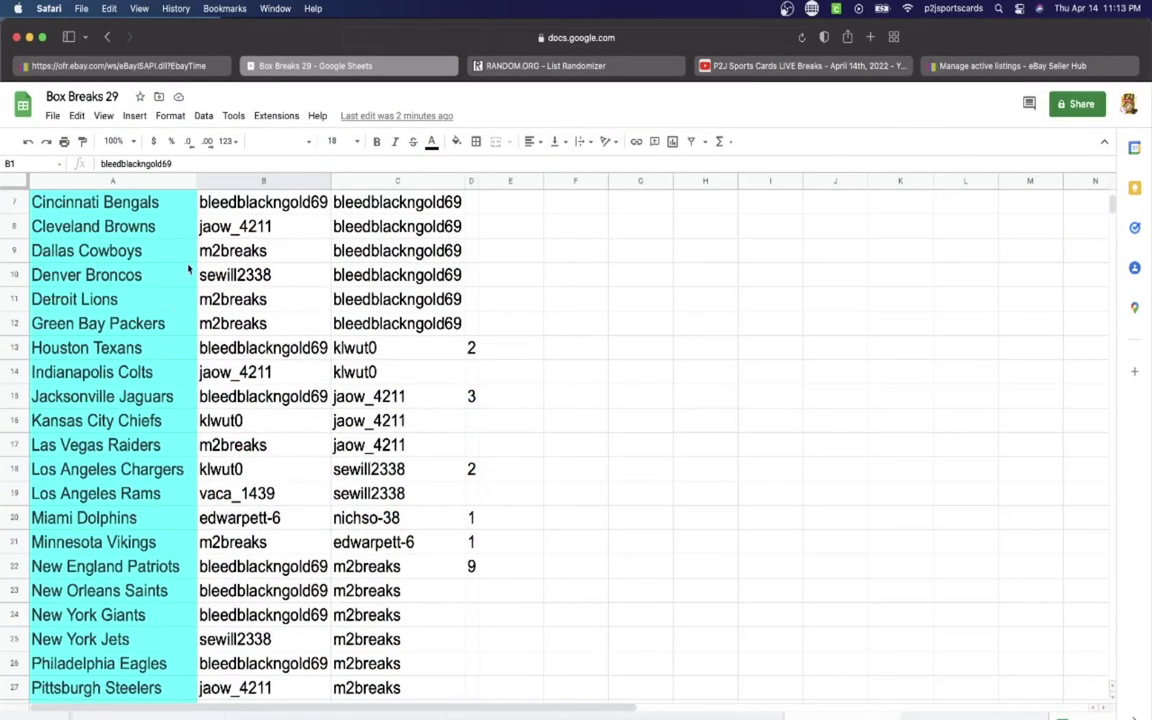